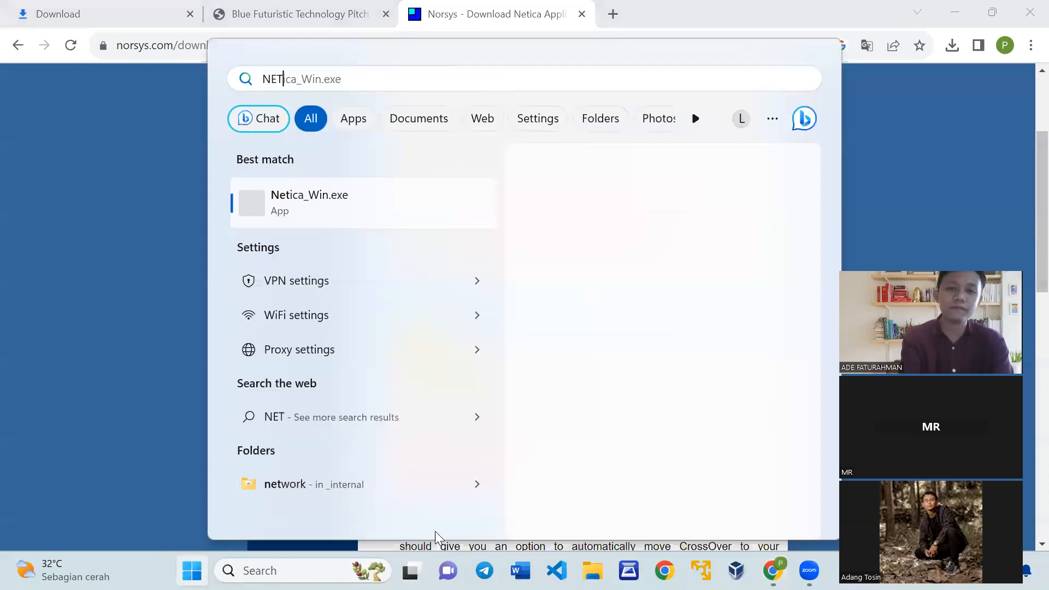
# Run Netica_Win.exe and unzip its files into the first folder listed on the DATA (D:) drive
pyautogui.click(321, 204)
pyautogui.click(566, 291)
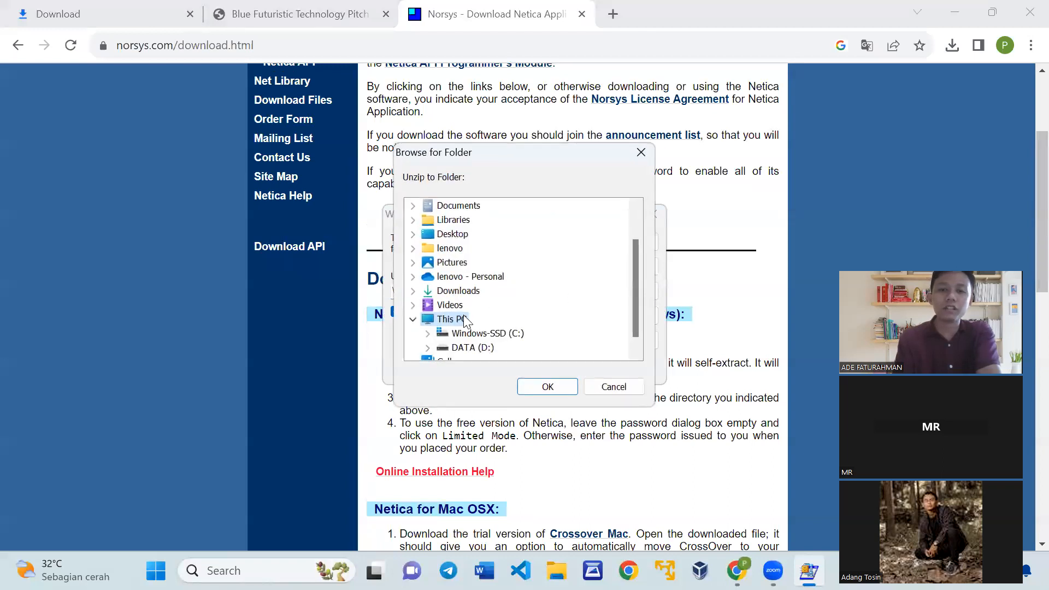
pyautogui.click(471, 348)
pyautogui.click(474, 263)
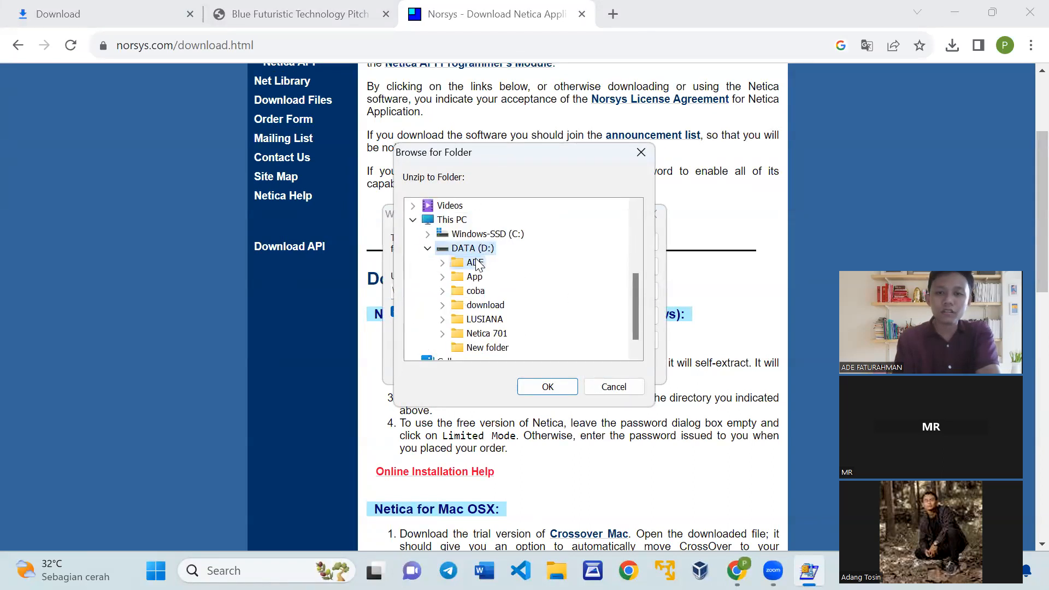
pyautogui.click(547, 389)
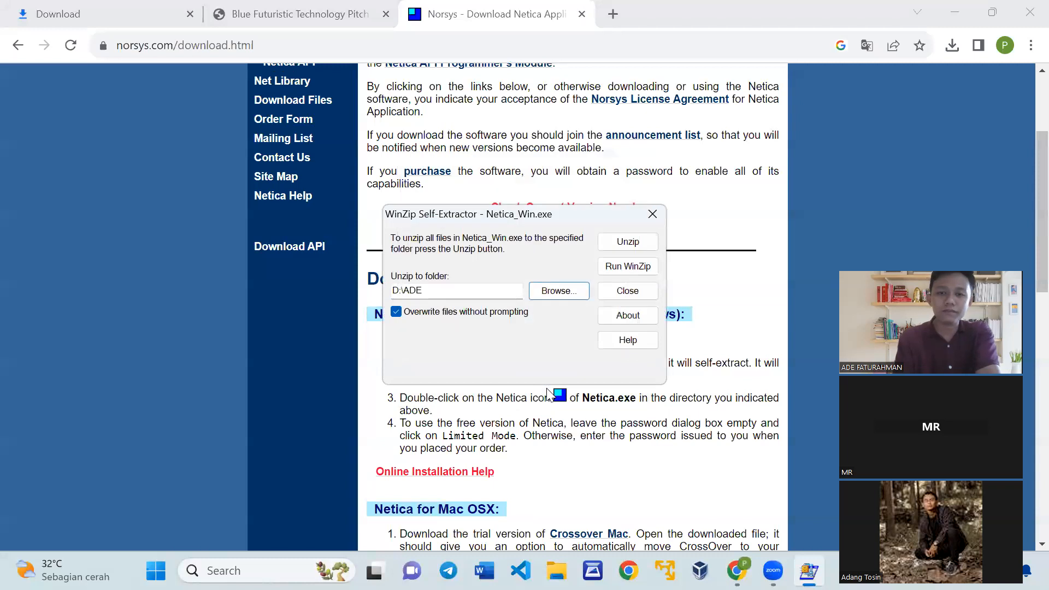
pyautogui.click(623, 246)
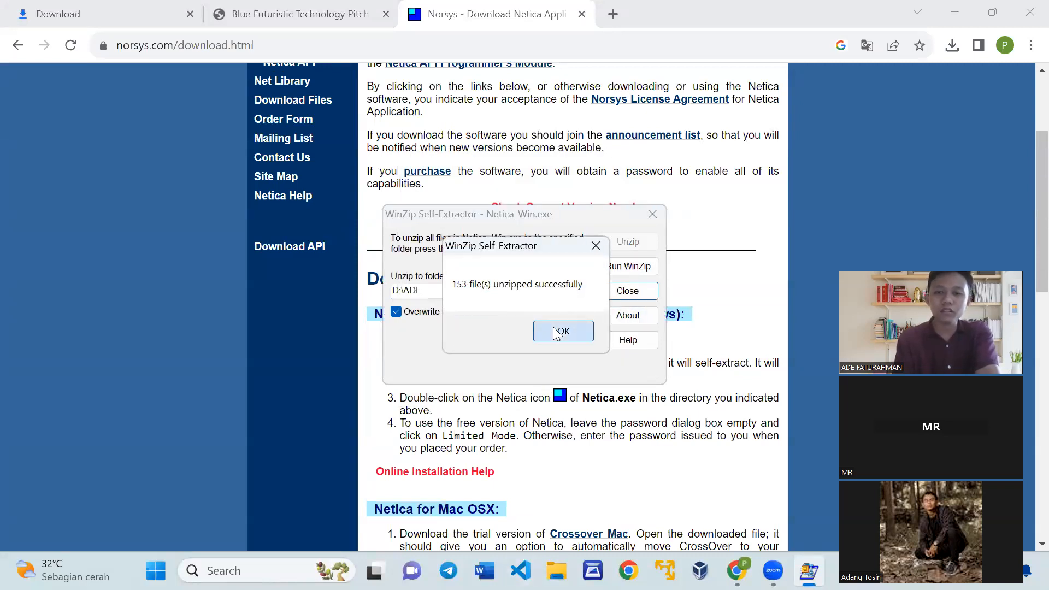
pyautogui.click(556, 332)
# Launch the Netica application from the Netica 701 folder on DATA (D:) in Limited Mode and maximize its window
pyautogui.click(557, 571)
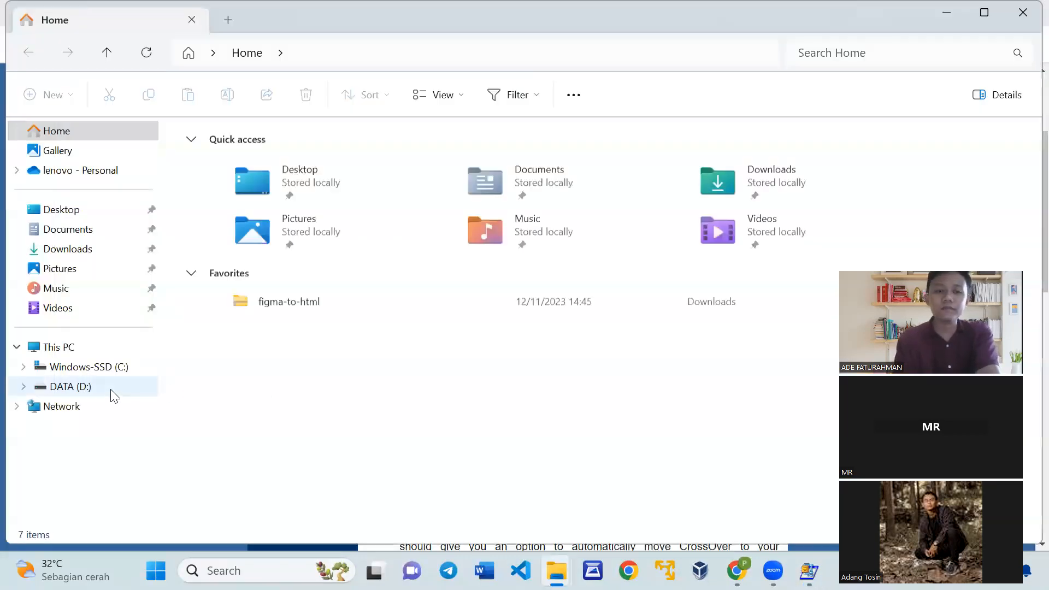
pyautogui.click(113, 393)
pyautogui.moveTo(201, 166); pyautogui.dragTo(206, 159)
pyautogui.click(206, 159)
pyautogui.doubleClick(230, 226)
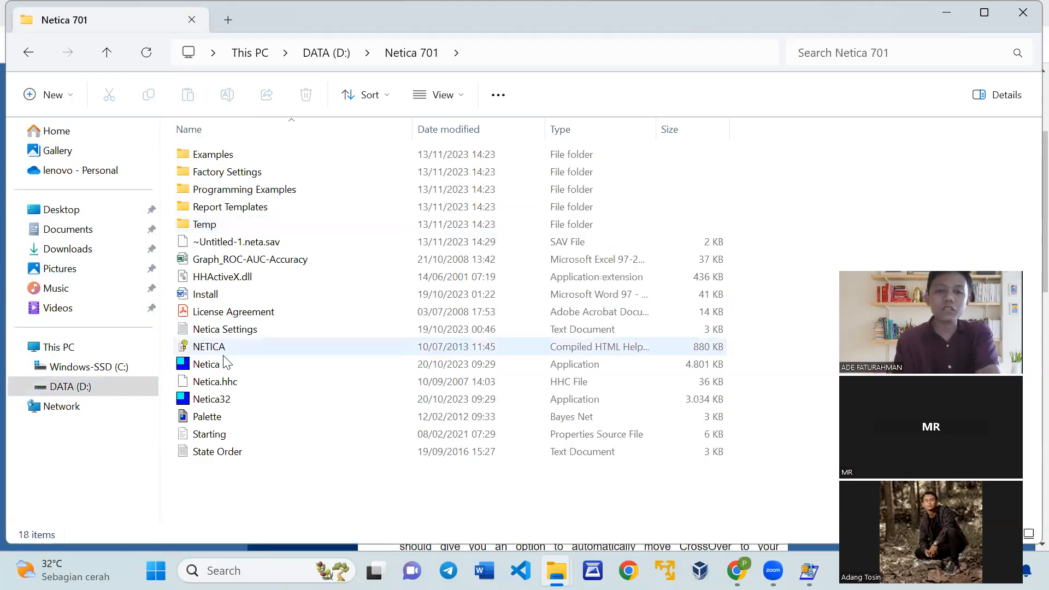
pyautogui.doubleClick(223, 364)
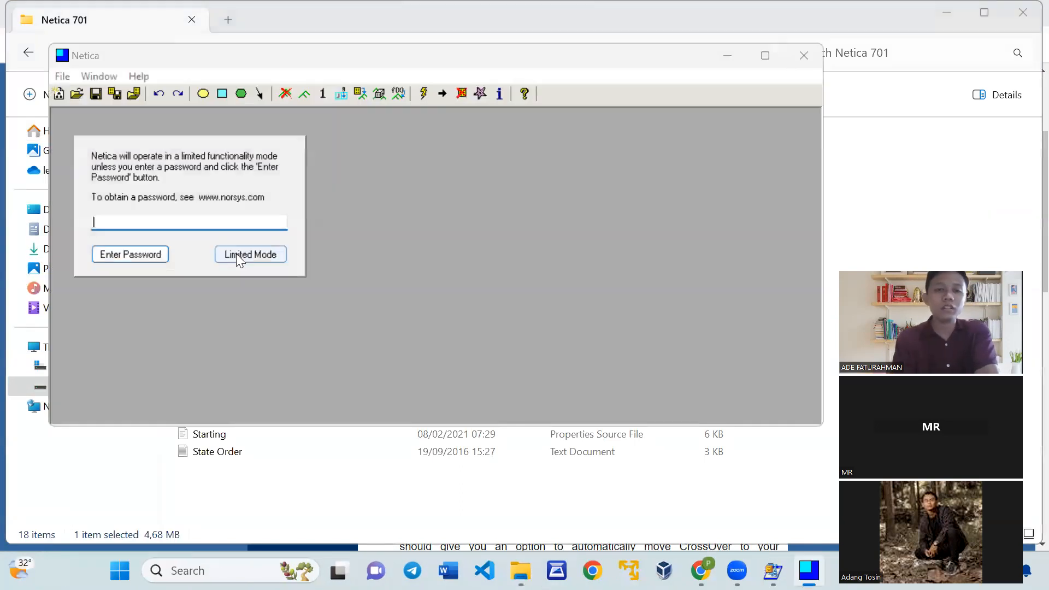
pyautogui.click(236, 253)
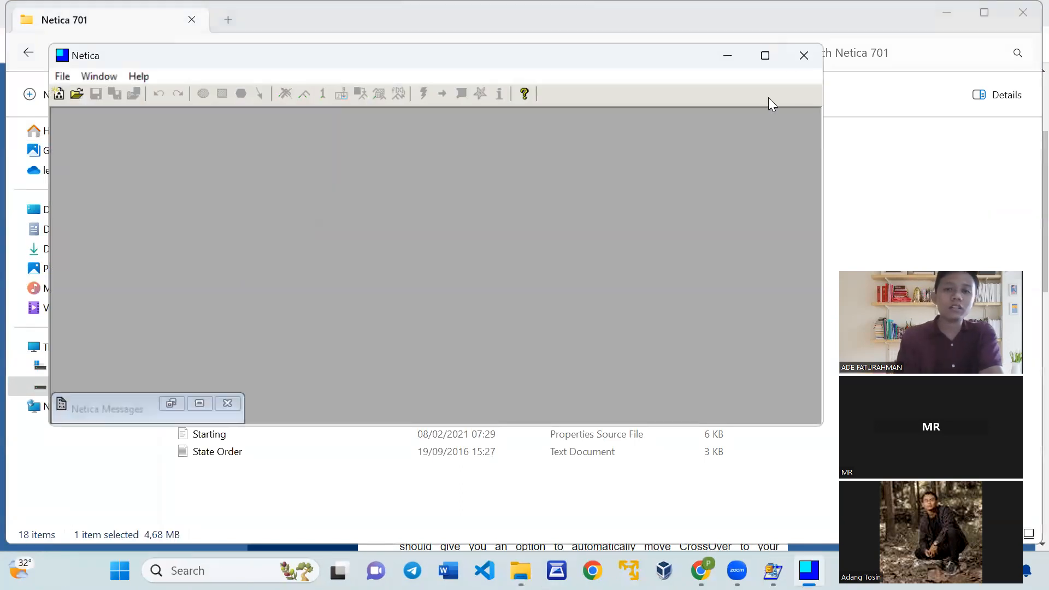
pyautogui.click(766, 57)
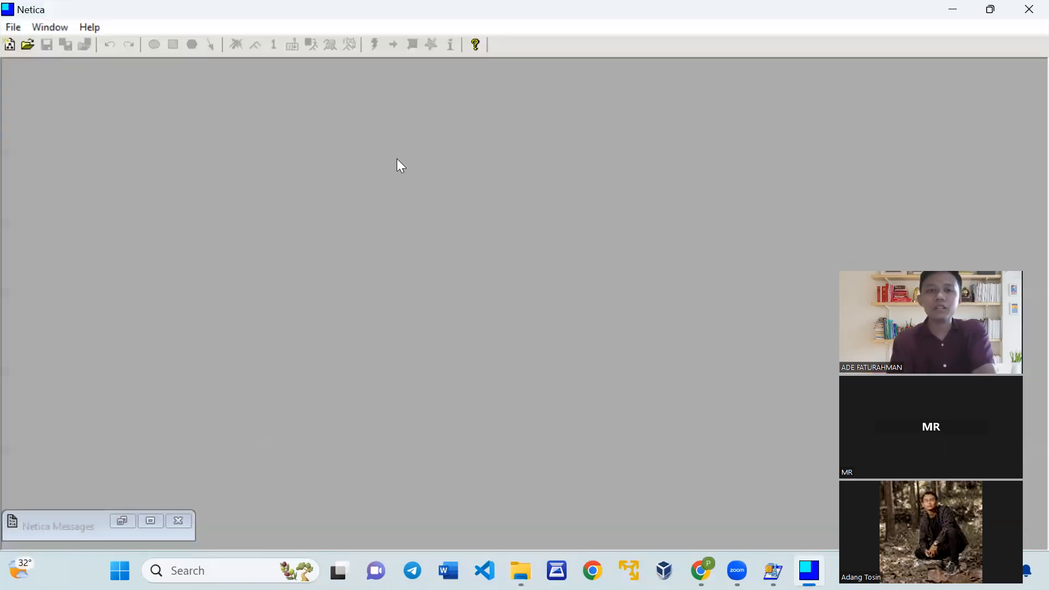
# Create a new network and maximize its window
pyautogui.click(15, 30)
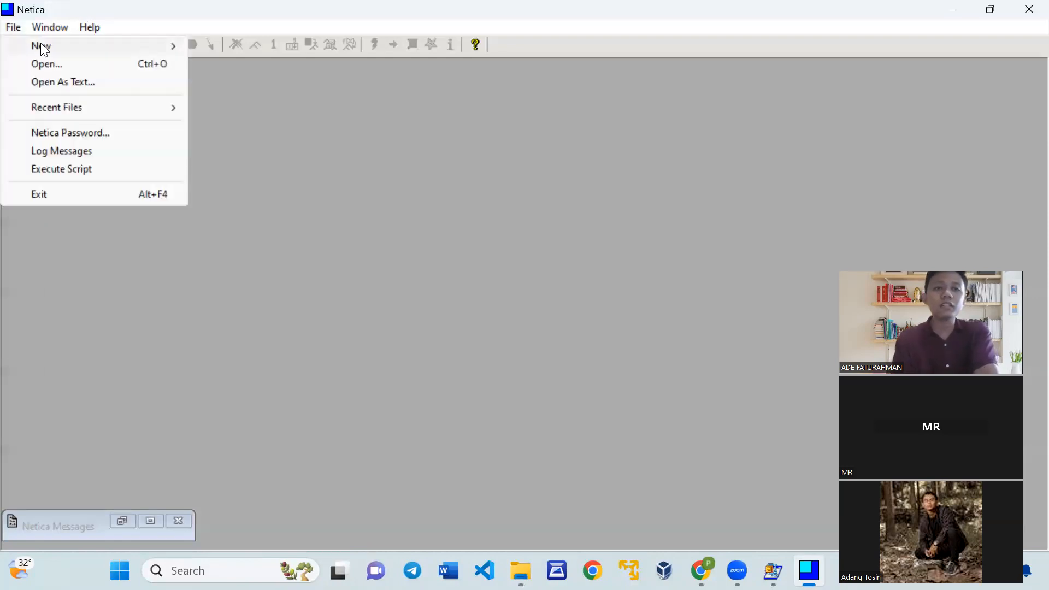
pyautogui.moveTo(136, 50)
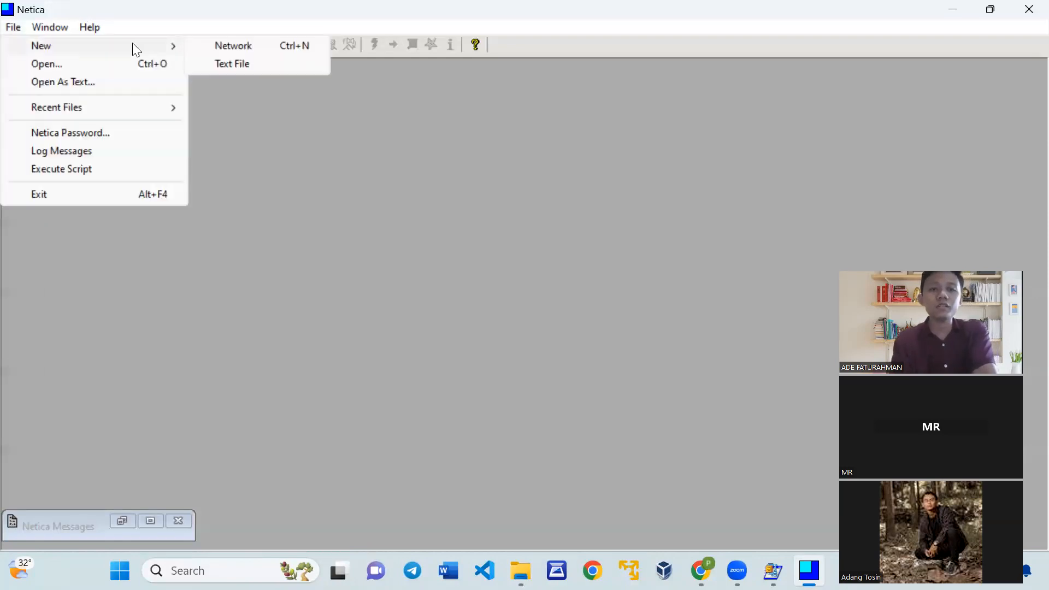
pyautogui.click(226, 50)
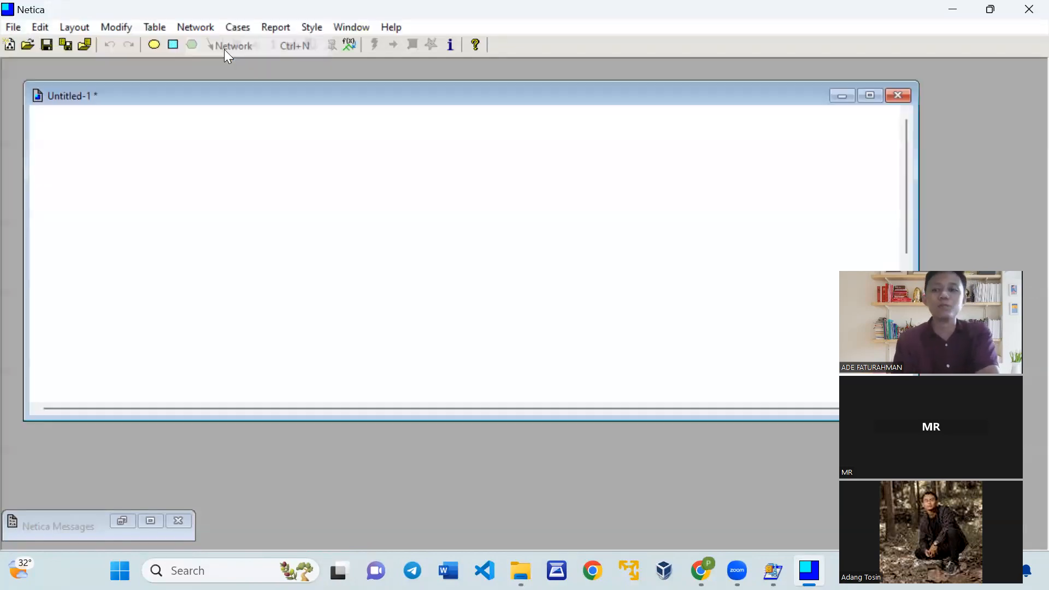
pyautogui.click(871, 96)
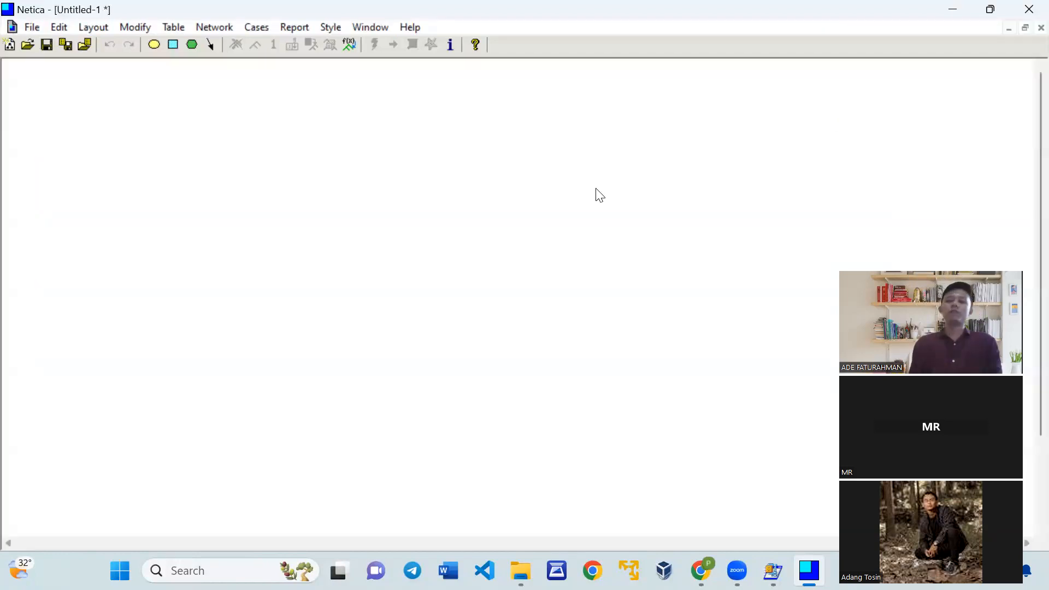
# Add four decision nodes to the upper half of the empty network
pyautogui.click(173, 45)
pyautogui.click(207, 127)
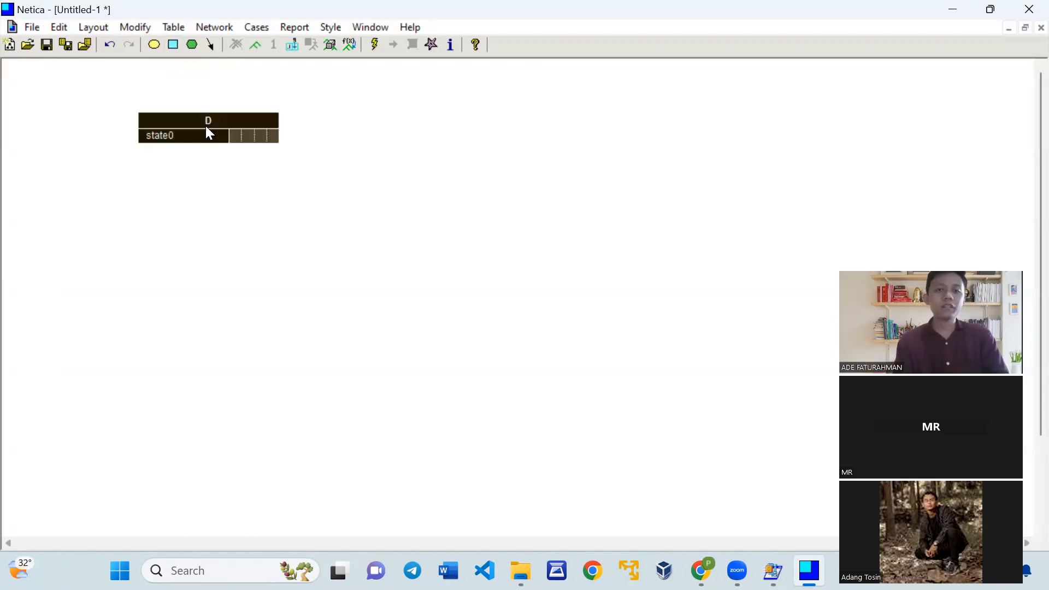
pyautogui.click(262, 228)
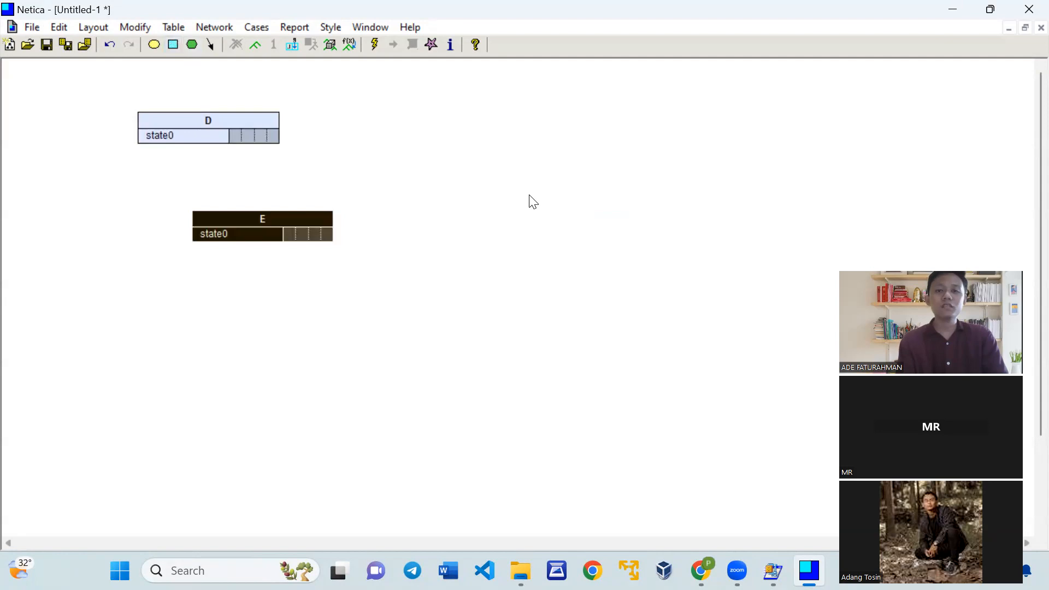
pyautogui.click(528, 194)
pyautogui.click(175, 45)
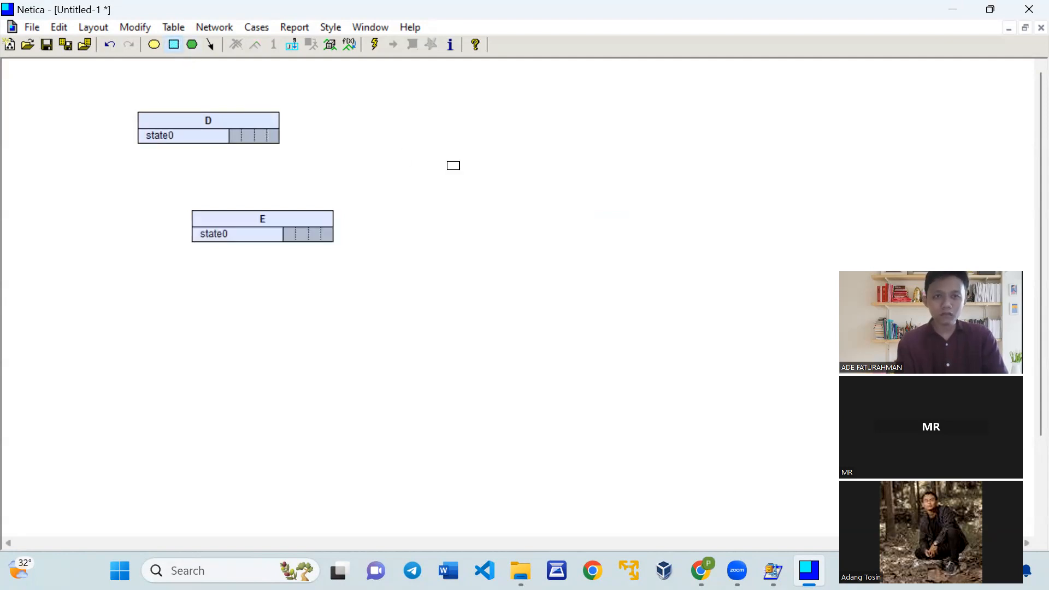
pyautogui.click(474, 184)
pyautogui.click(173, 45)
pyautogui.click(370, 258)
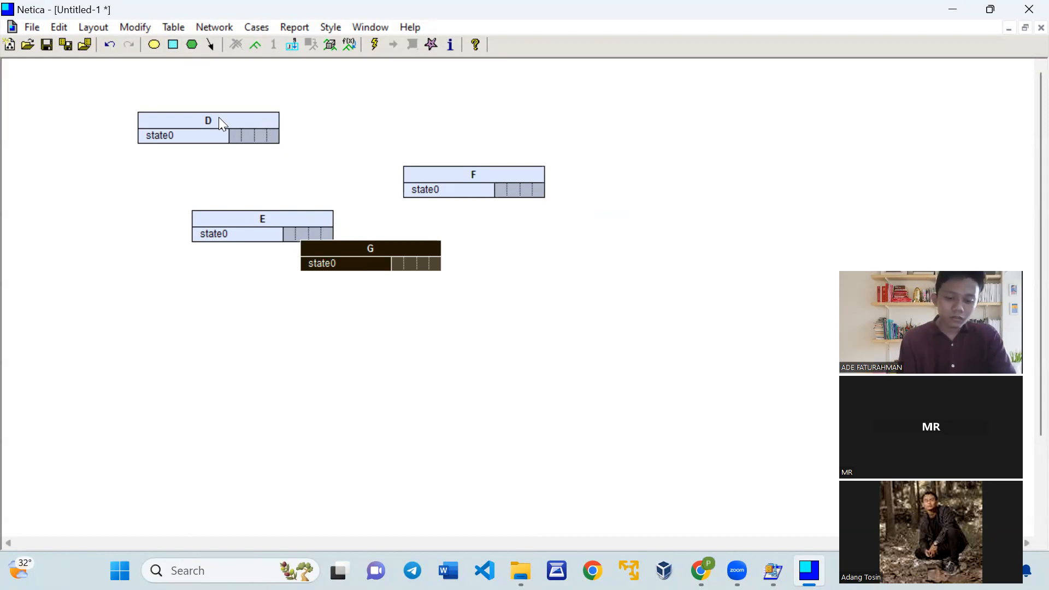
# Name node D PENDAPATAN_NASABAH and set its kind to Nature
pyautogui.doubleClick(220, 120)
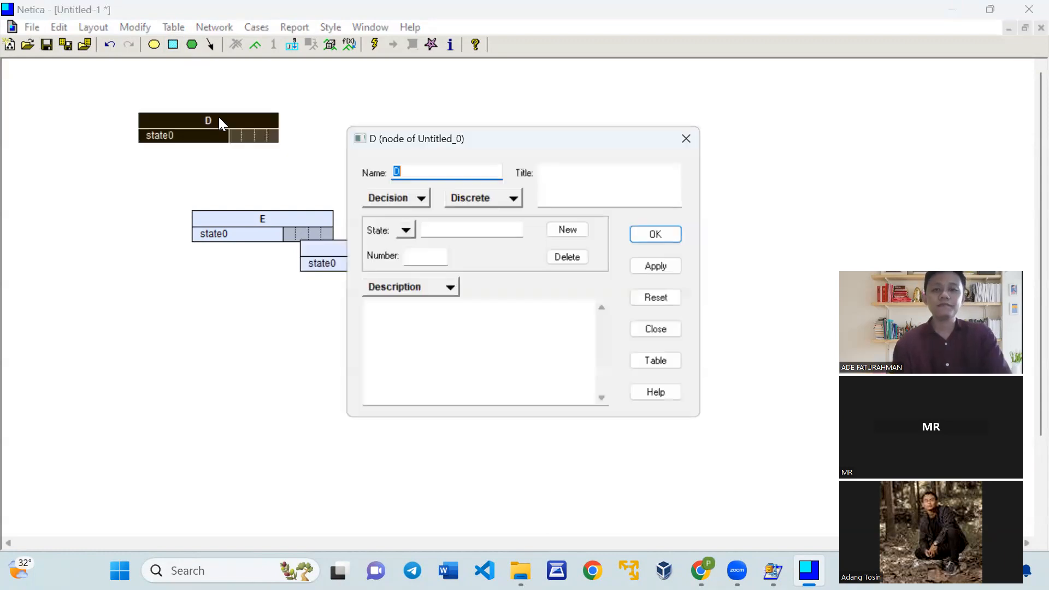
pyautogui.press('BackSpace')
pyautogui.write('P')
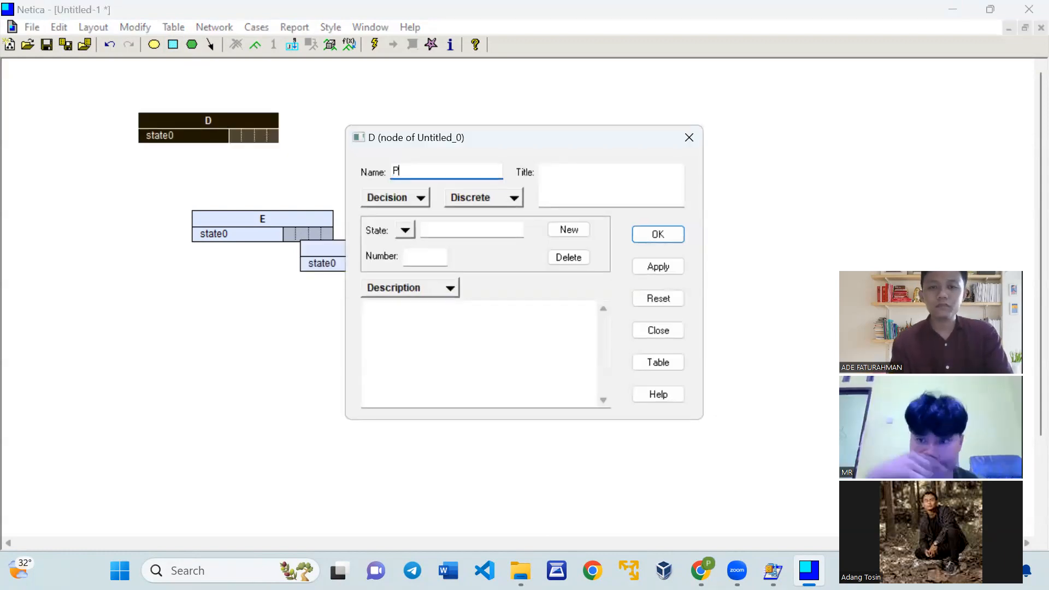
pyautogui.write('ENDAPATAN_NASABAH')
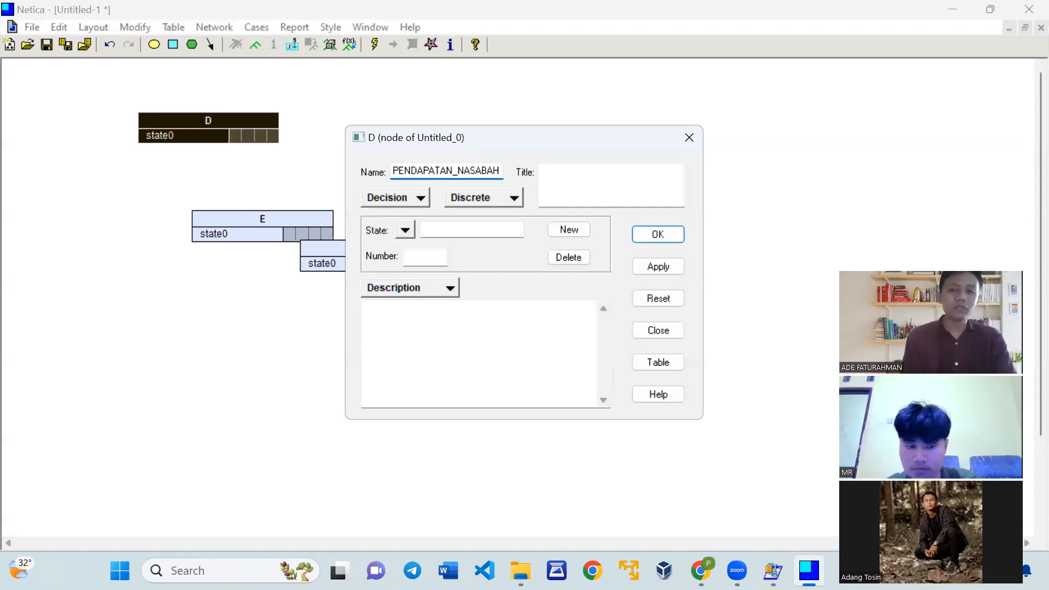
pyautogui.click(399, 198)
pyautogui.click(403, 179)
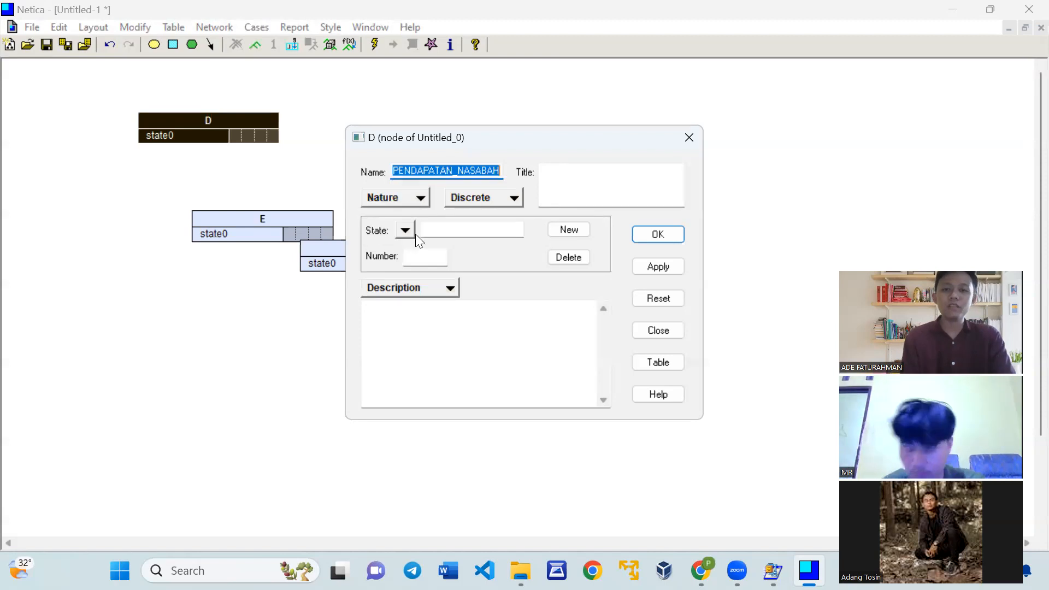
# Give the PENDAPATAN_NASABAH node the states RENDAH, SEDANG and TINGGI, and apply its properties
pyautogui.click(434, 231)
pyautogui.write('RENDAH')
pyautogui.click(553, 231)
pyautogui.write('SEDANG')
pyautogui.click(578, 227)
pyautogui.write('TIN')
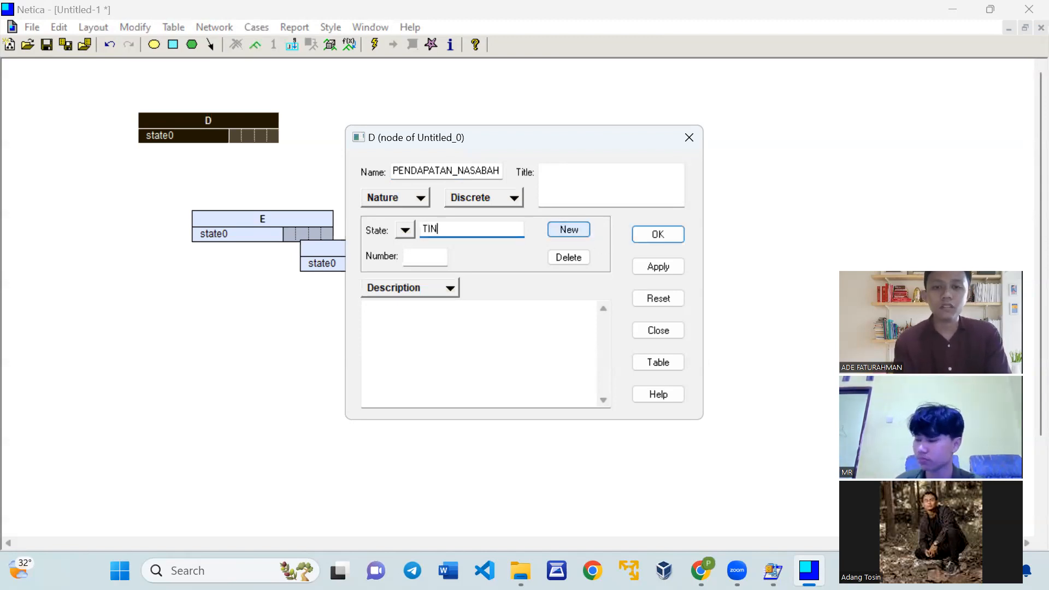
pyautogui.write('GGI')
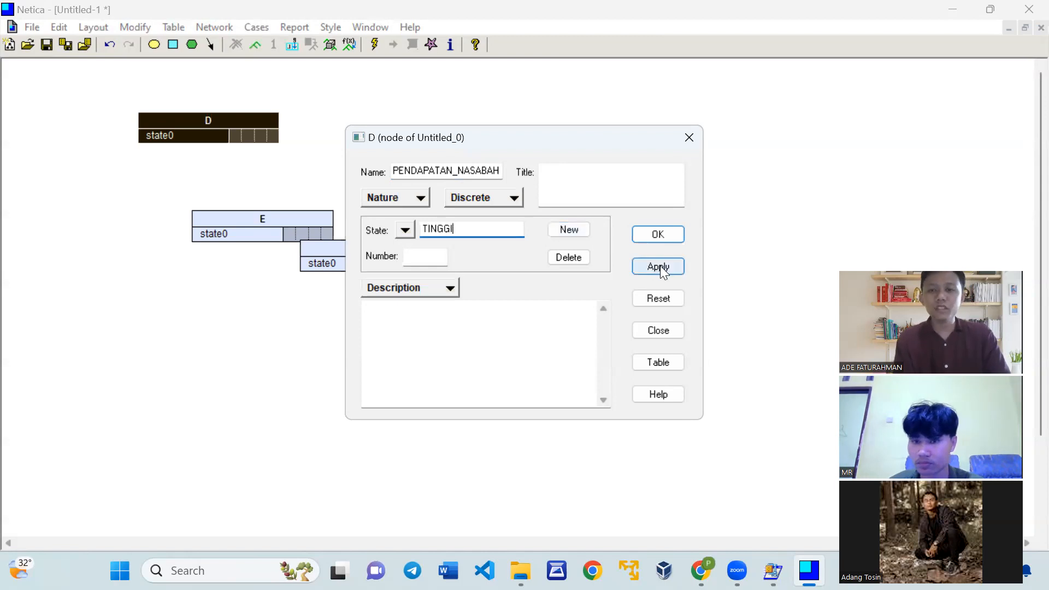
pyautogui.click(660, 266)
pyautogui.click(659, 234)
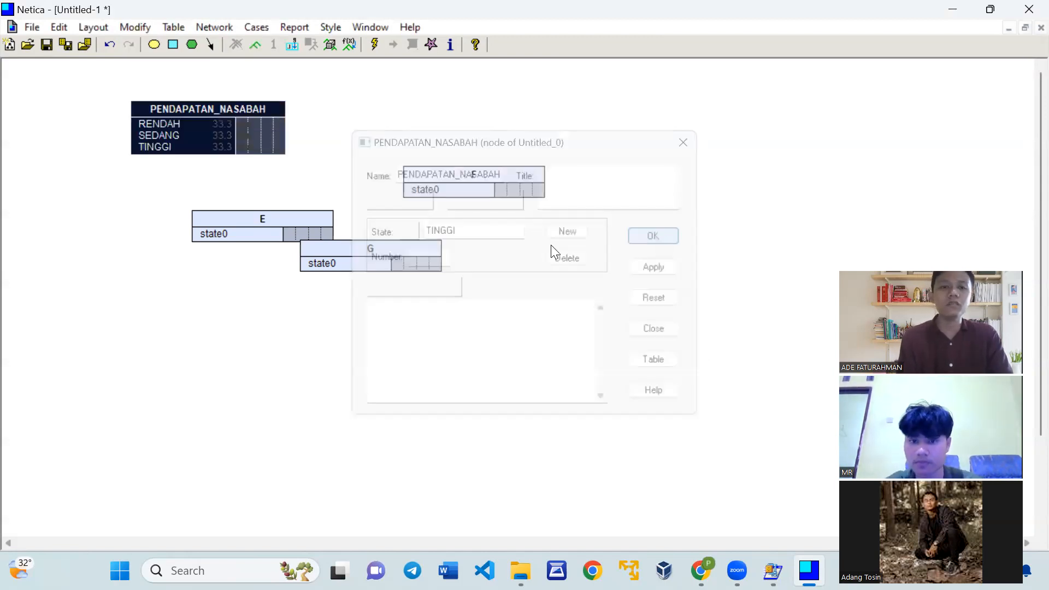
# Name node E RIWAYAT_KREDIT and set its kind to Nature
pyautogui.doubleClick(270, 220)
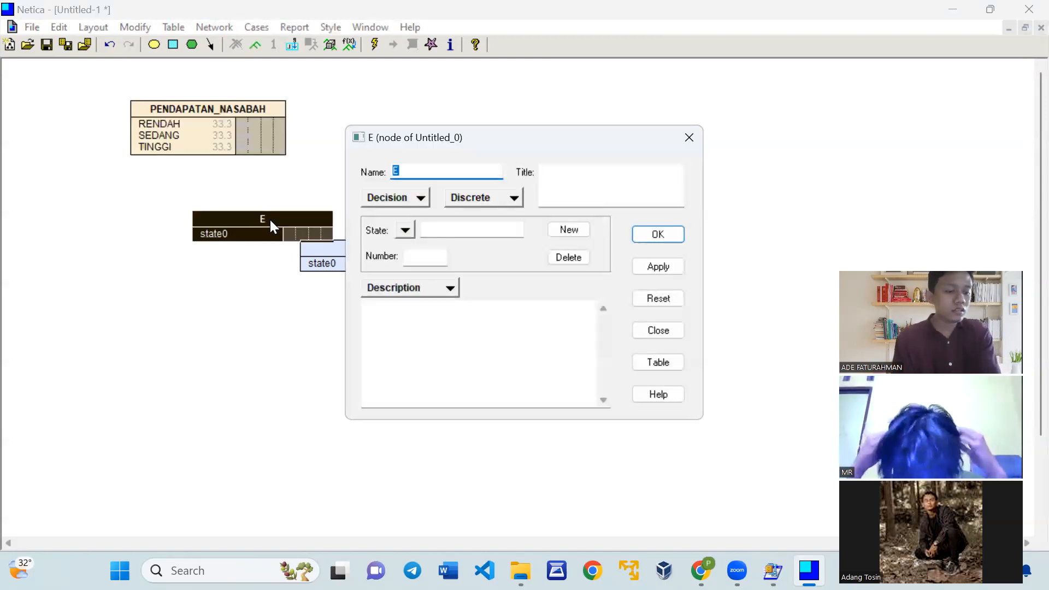
pyautogui.write('RIWAYAT_KREDIT')
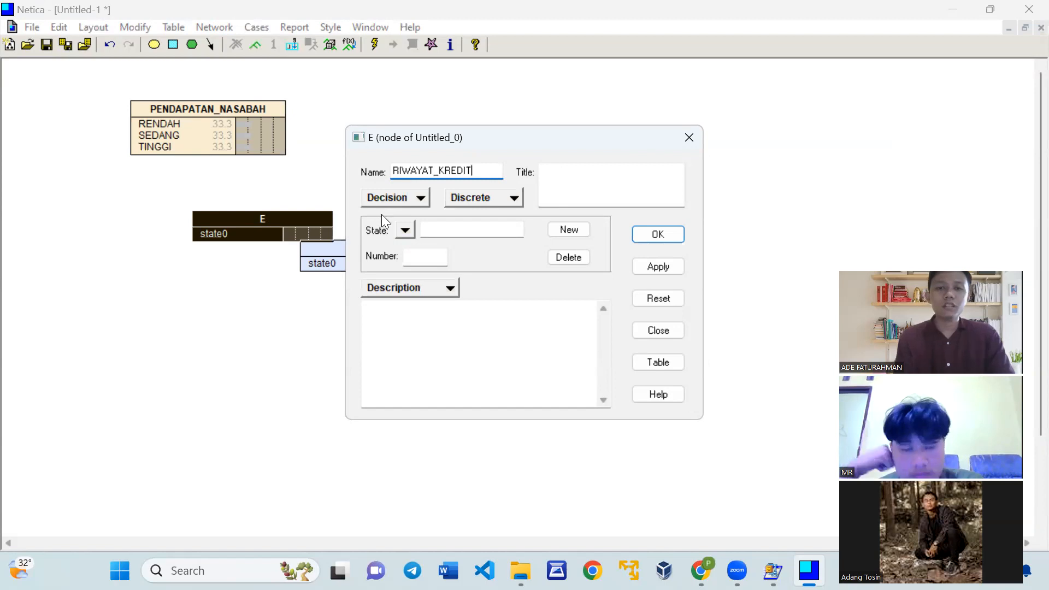
pyautogui.click(388, 205)
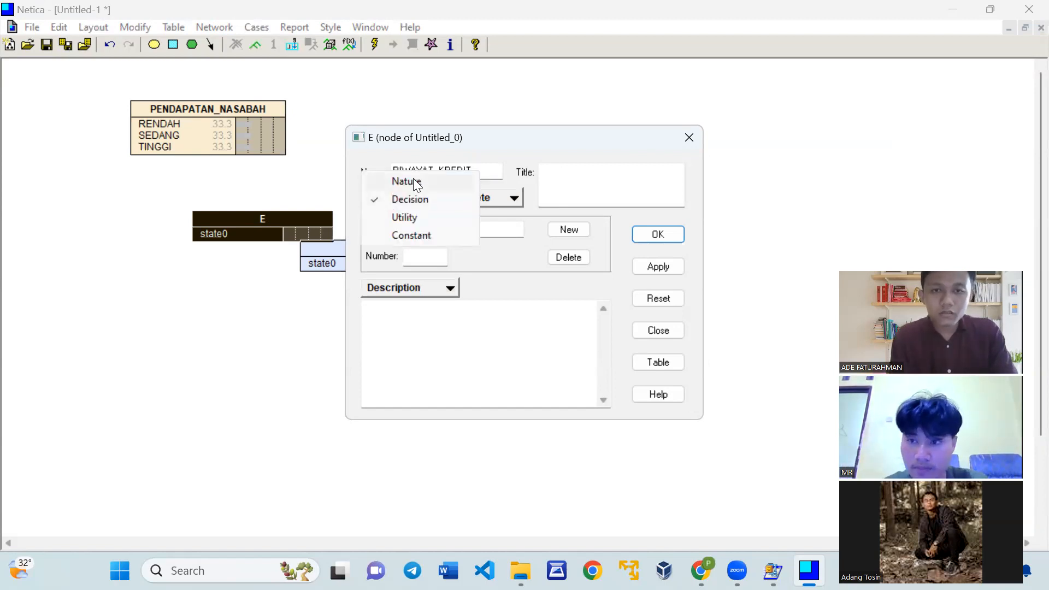
pyautogui.click(405, 179)
# Give the RIWAYAT_KREDIT node the states BAIK and BURUK, and apply its properties
pyautogui.click(479, 229)
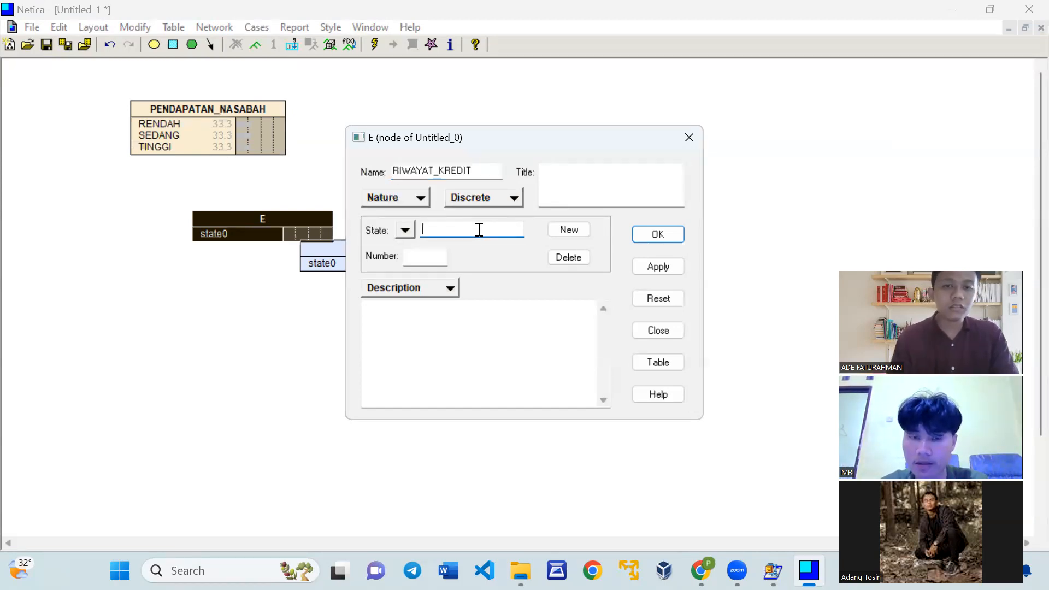
pyautogui.write('BAIK')
pyautogui.click(575, 227)
pyautogui.write('BUTE')
pyautogui.press('BackSpace')
pyautogui.press('BackSpace')
pyautogui.write('RUK')
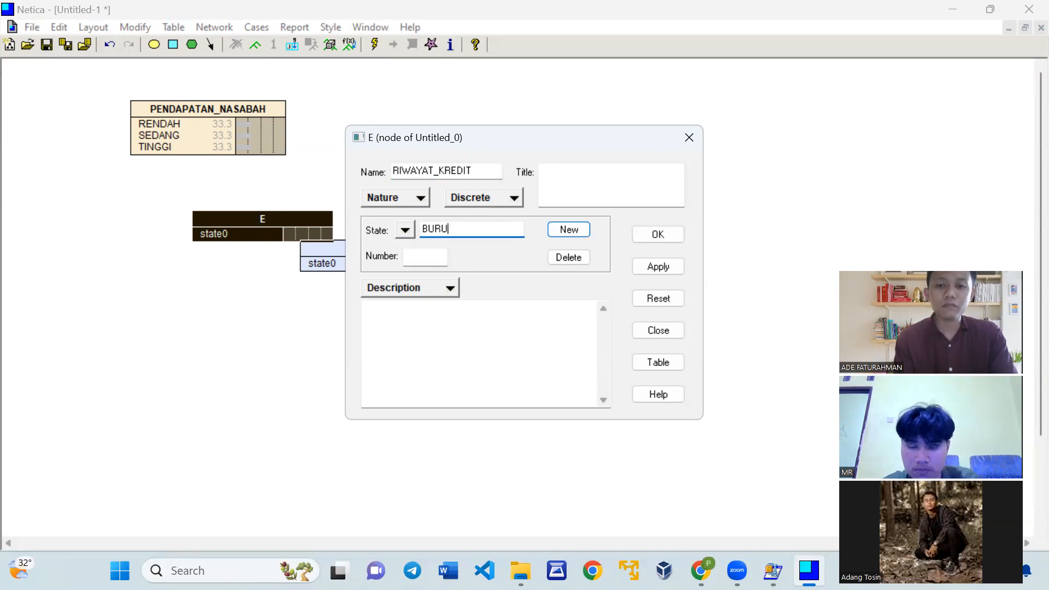
pyautogui.click(647, 273)
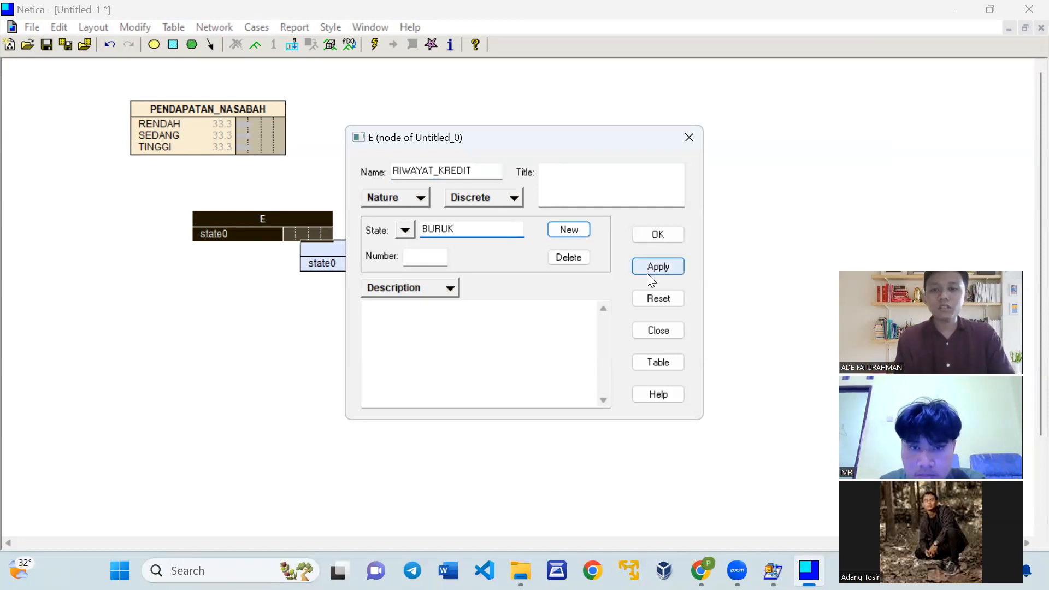
pyautogui.click(651, 239)
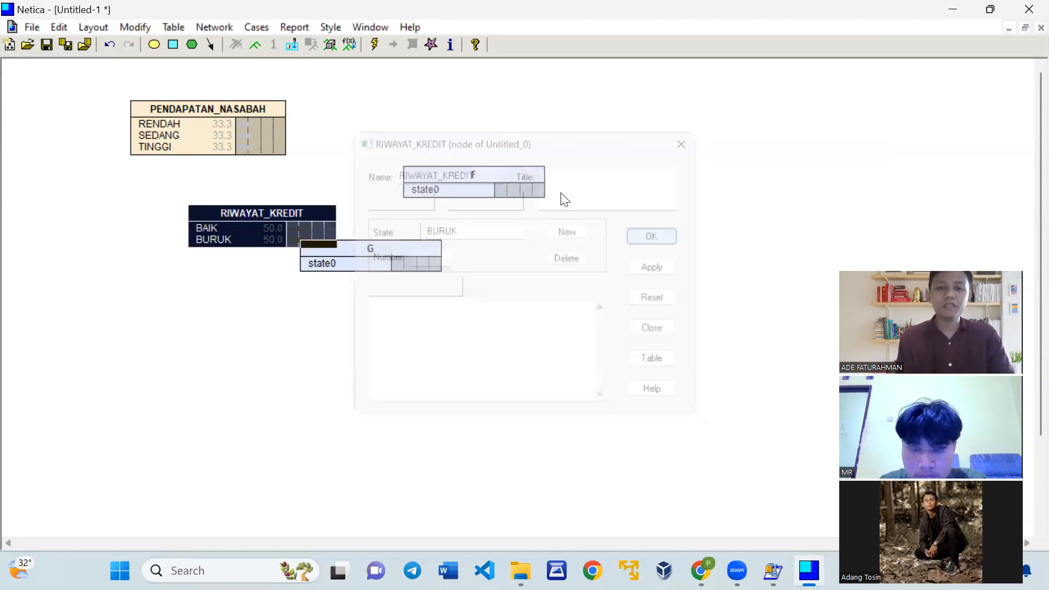
# Enter JUMLAH_PINJAMAN as the name of node F in its properties
pyautogui.doubleClick(452, 173)
pyautogui.press('BackSpace')
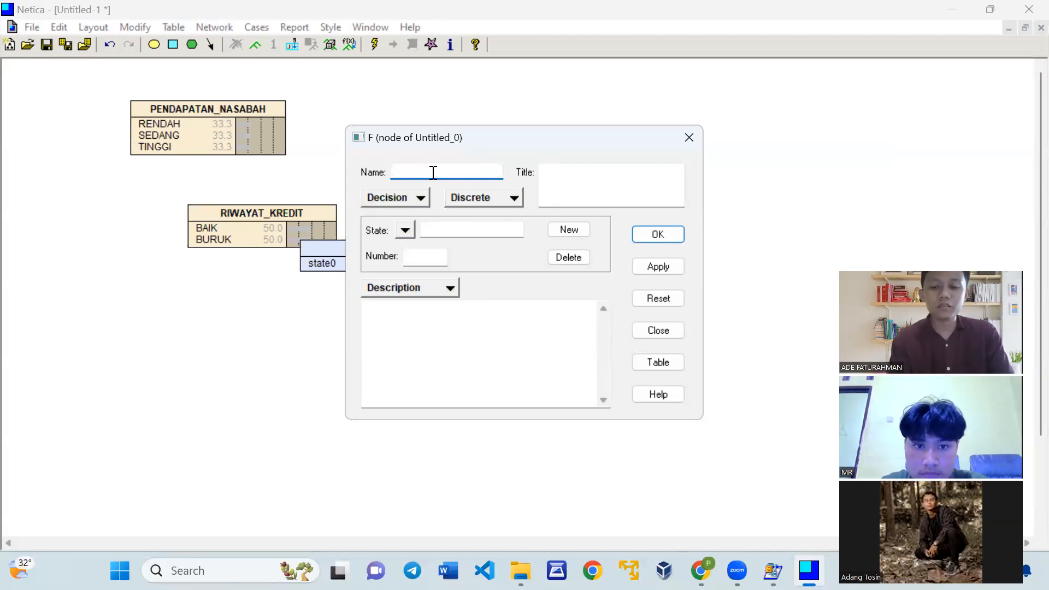
pyautogui.write('JUMLAH')
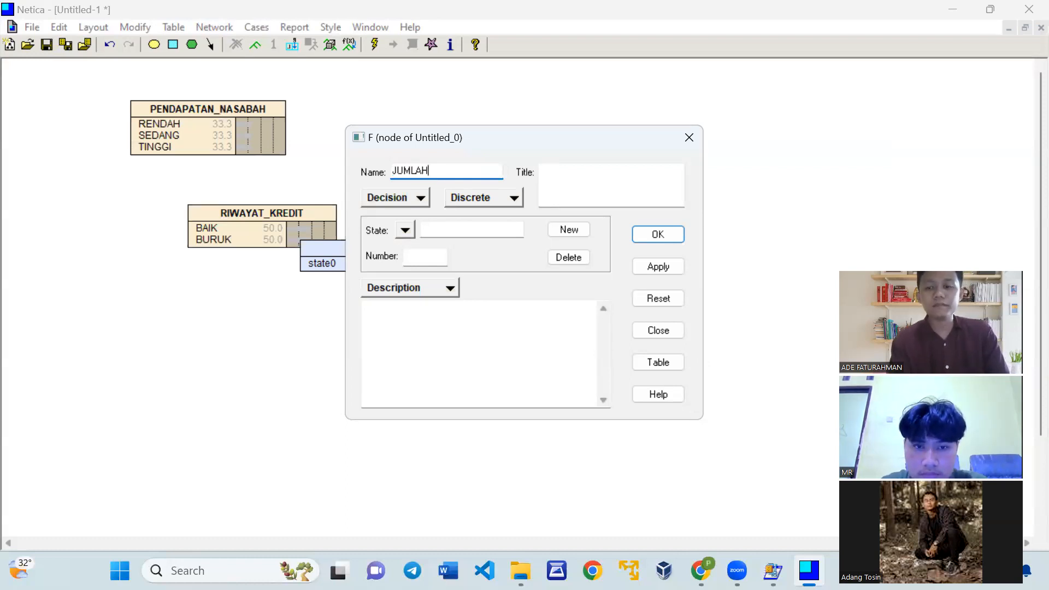
pyautogui.write('_PINJA,A')
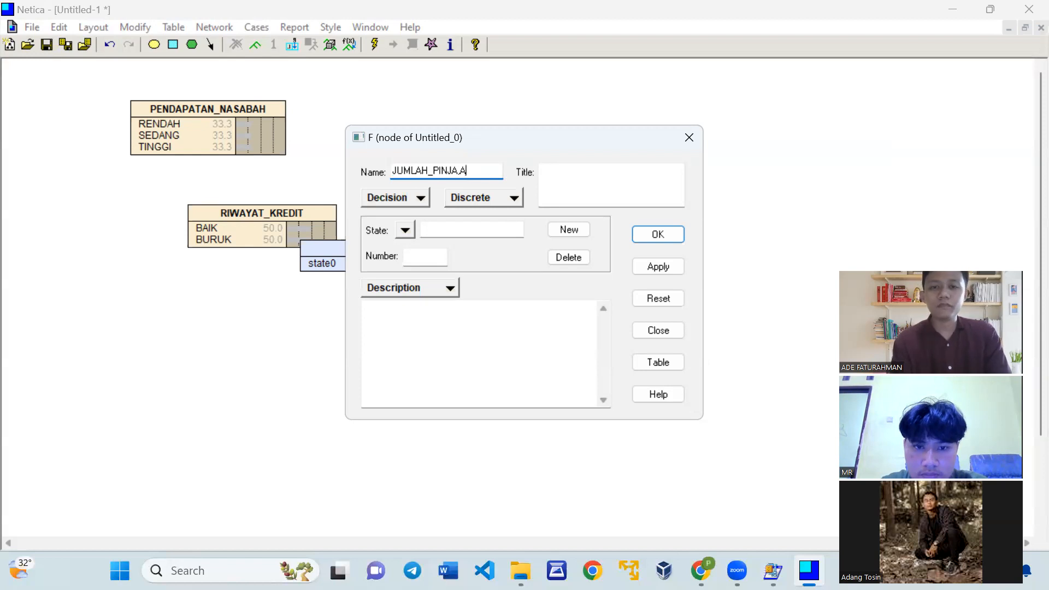
pyautogui.press('BackSpace')
pyautogui.press('BackSpace')
pyautogui.write('MAN')
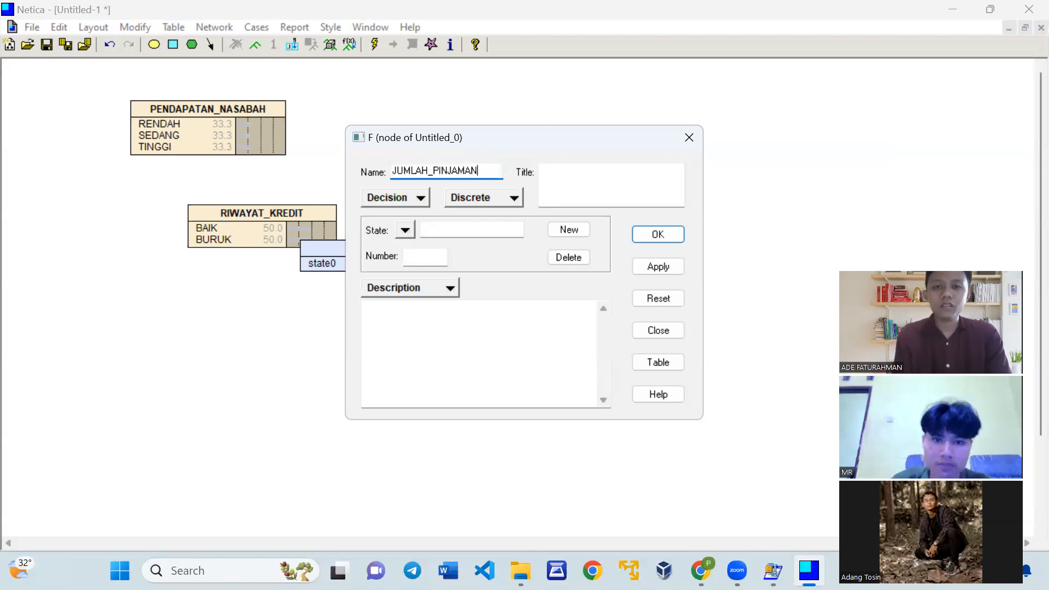
# Set the JUMLAH_PINJAMAN node's kind to Nature, give it the states RENDAH, SEDANG and TINGGI, and apply its properties
pyautogui.click(391, 194)
pyautogui.click(410, 180)
pyautogui.click(436, 226)
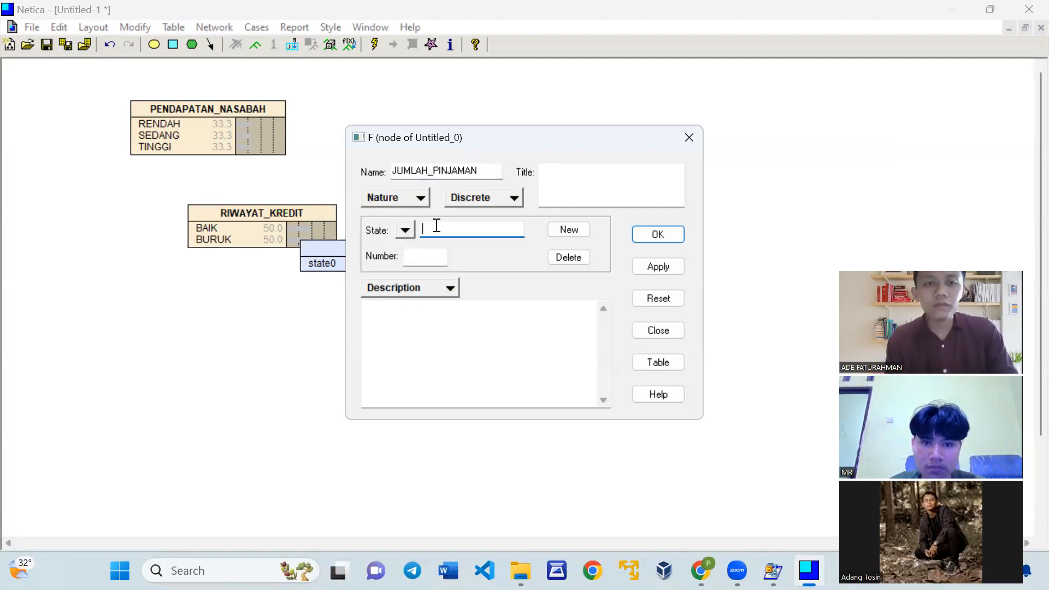
pyautogui.write('RENDAH')
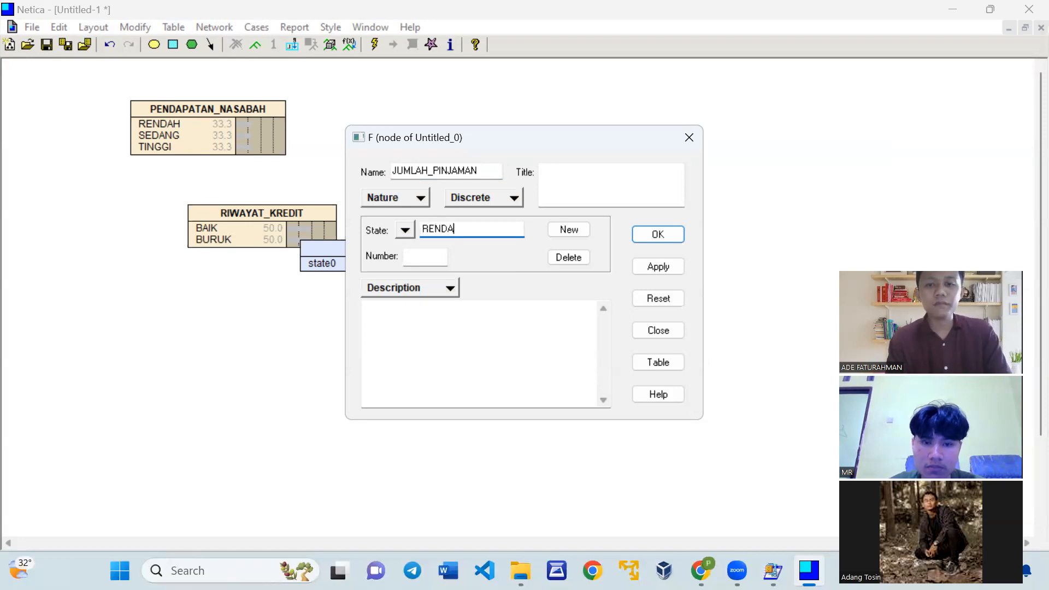
pyautogui.click(568, 229)
pyautogui.write('SEDANG')
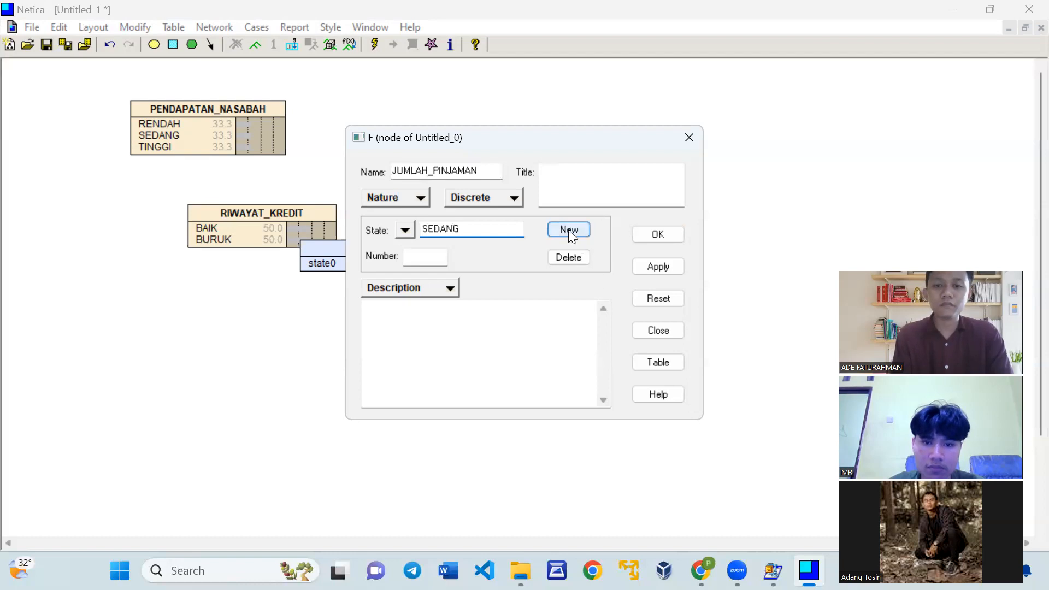
pyautogui.click(563, 225)
pyautogui.write('TING')
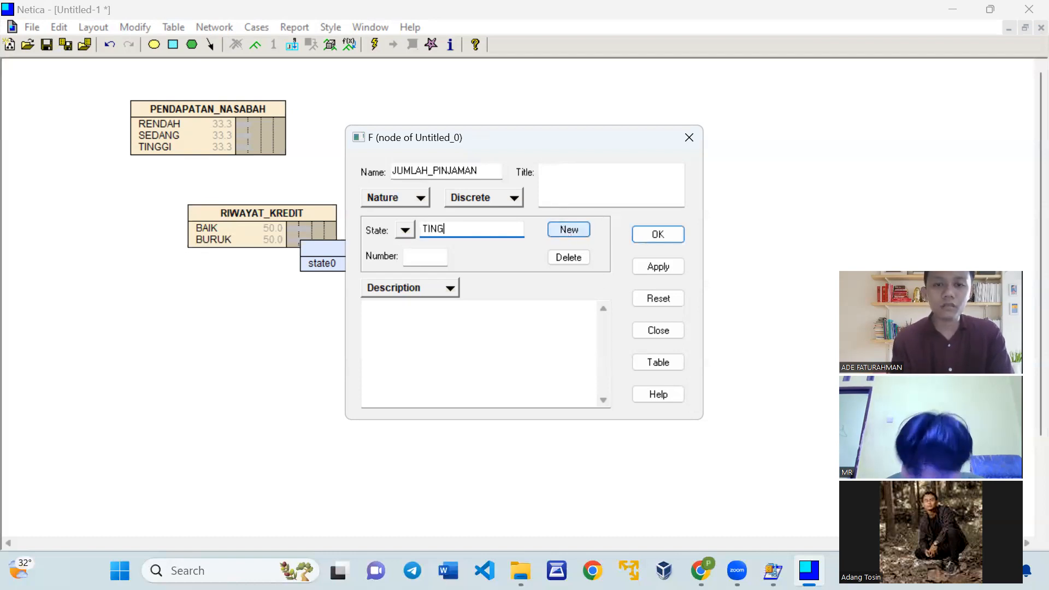
pyautogui.write('GI')
pyautogui.click(650, 265)
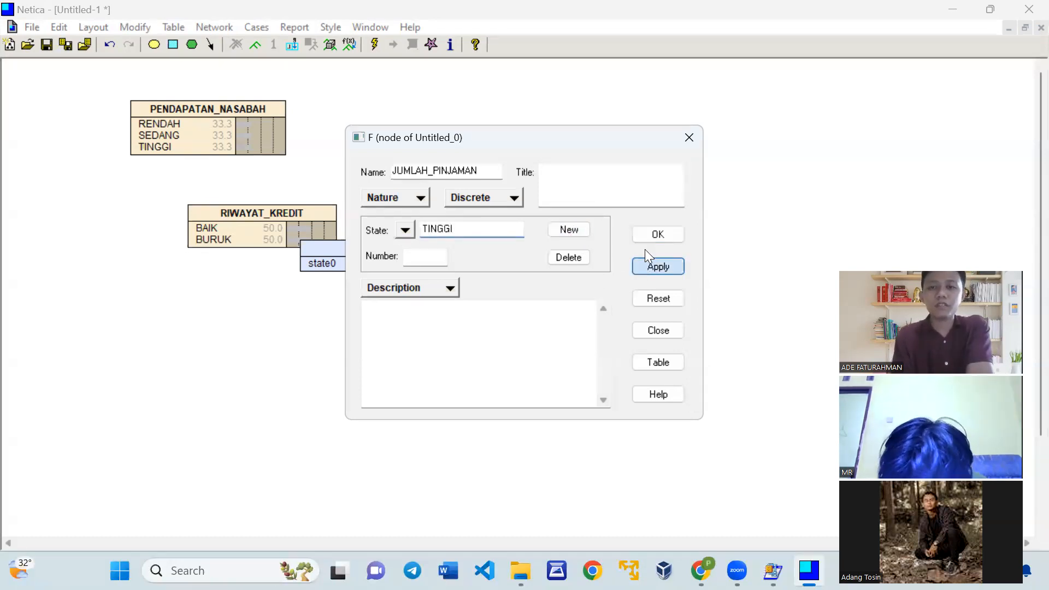
pyautogui.click(651, 230)
# Move the remaining decision node G down below the RIWAYAT_KREDIT node and enter KEPUTUSAN as its name
pyautogui.moveTo(397, 247); pyautogui.dragTo(409, 301)
pyautogui.doubleClick(408, 301)
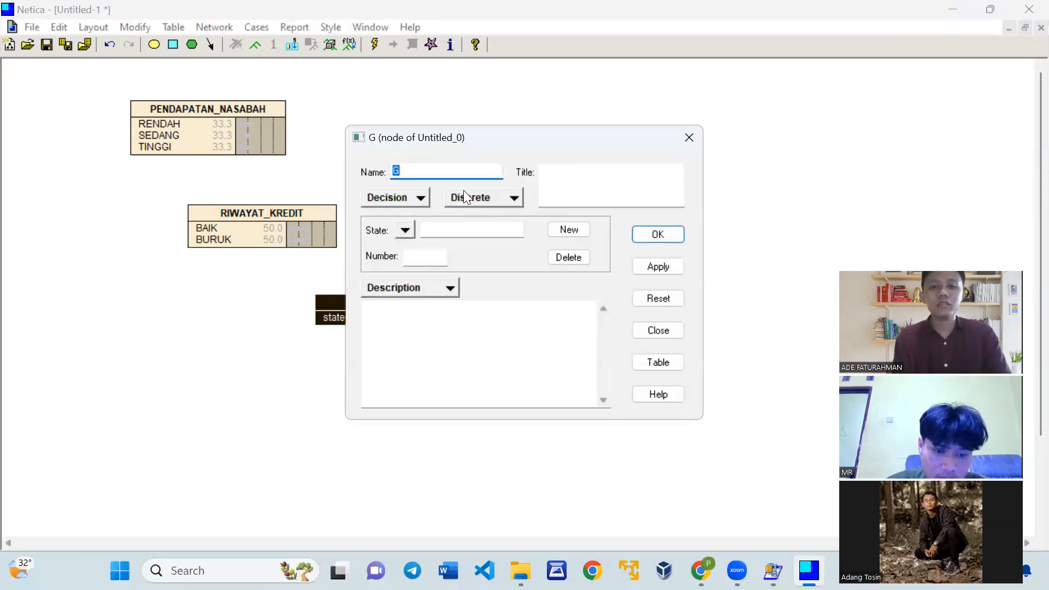
pyautogui.press('BackSpace')
pyautogui.write('PEN')
pyautogui.press('BackSpace')
pyautogui.write('MI')
pyautogui.press('BackSpace')
pyautogui.press('BackSpace')
pyautogui.press('BackSpace')
pyautogui.press('BackSpace')
pyautogui.write('KEPUTUSAN')
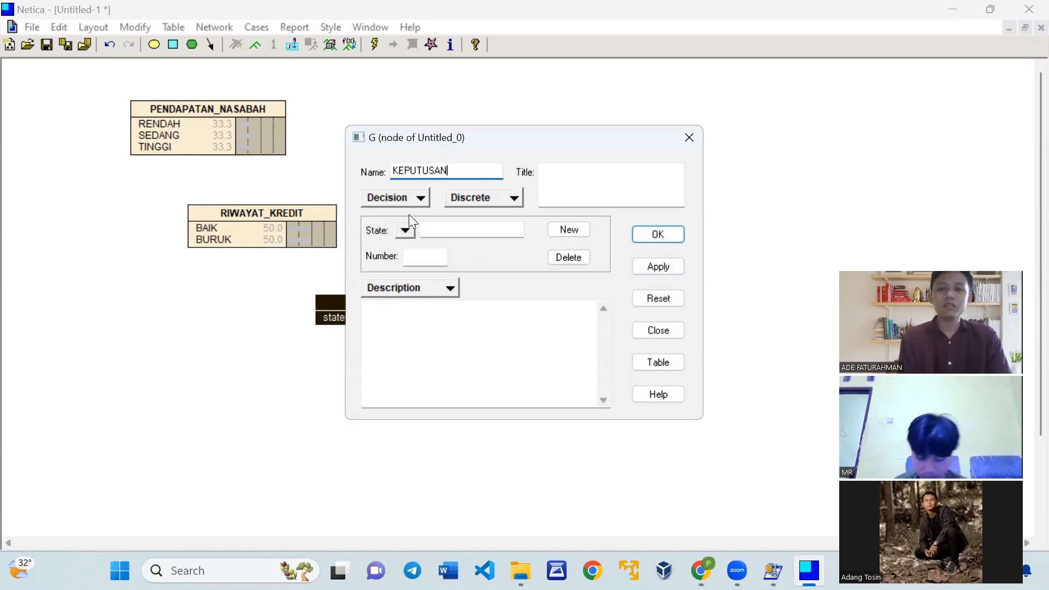
# Set the KEPUTUSAN node's kind to Nature, give it the states DITERIMA and DITOLAK, and apply its properties
pyautogui.click(403, 199)
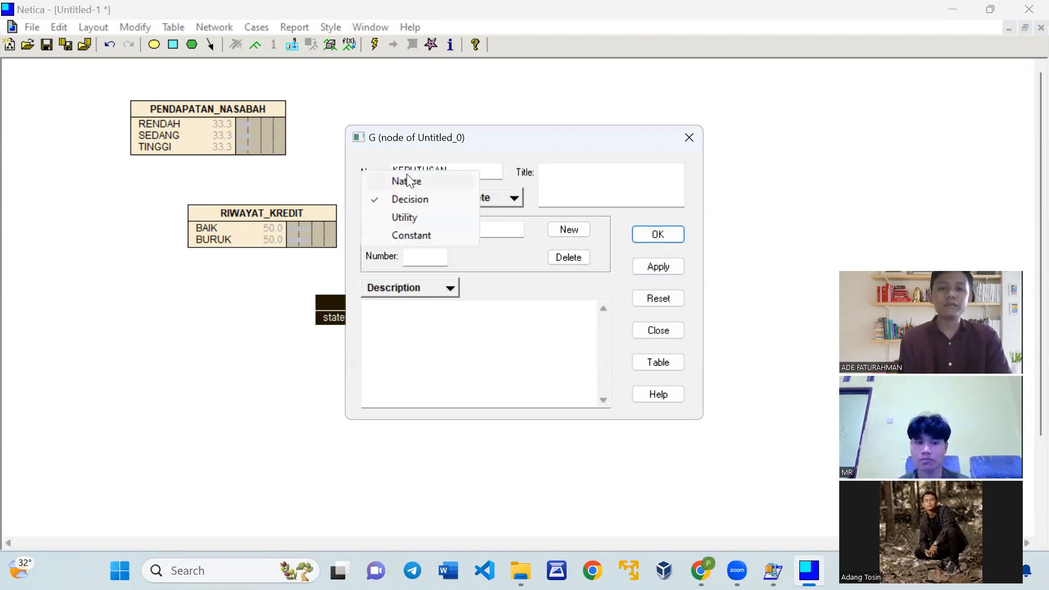
pyautogui.click(409, 178)
pyautogui.click(455, 233)
pyautogui.write('D')
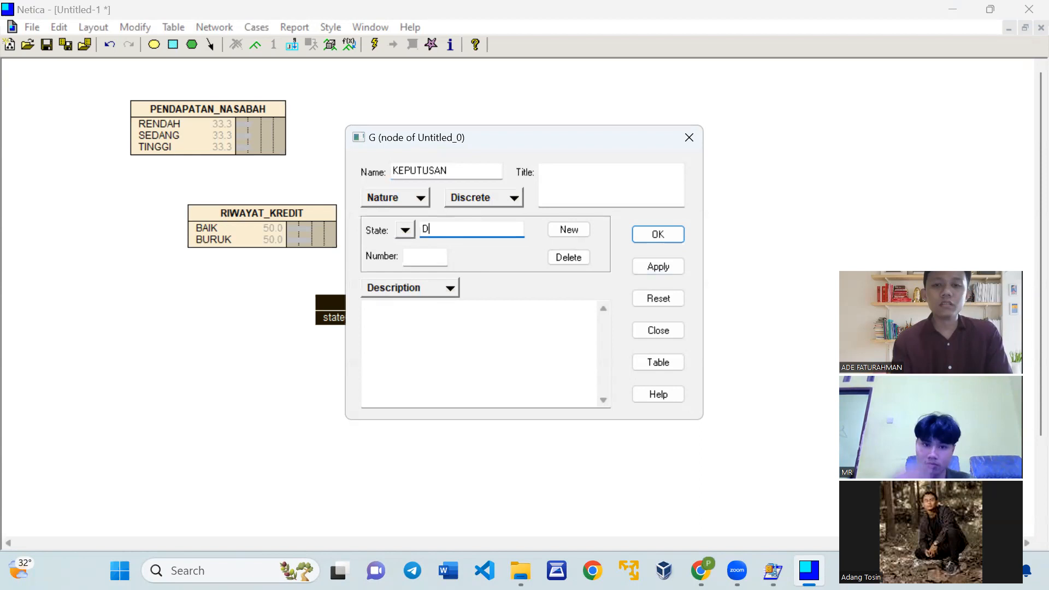
pyautogui.write('ITERIMAS')
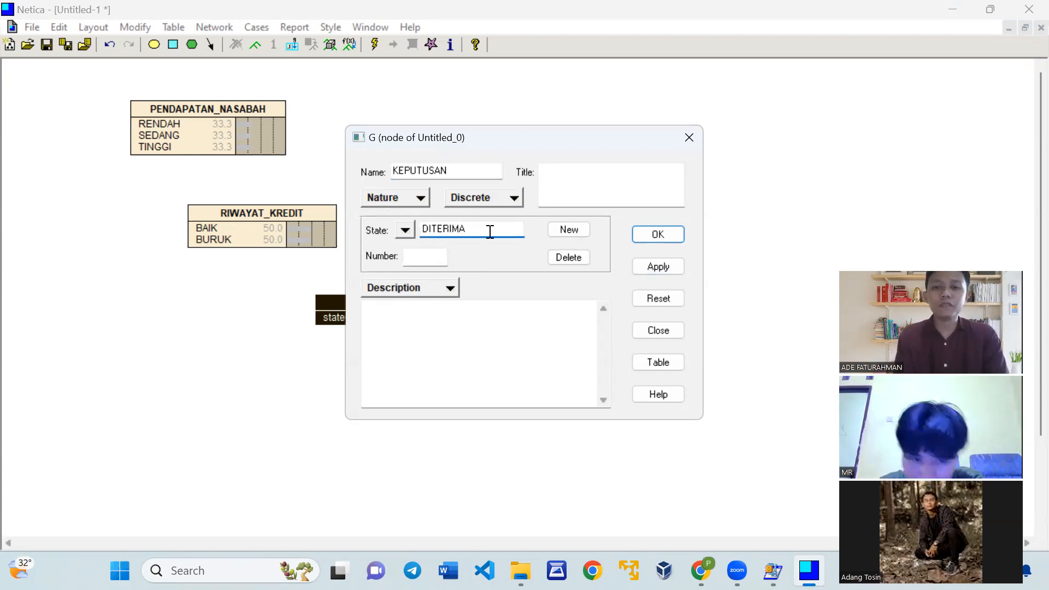
pyautogui.click(550, 230)
pyautogui.write('DITO')
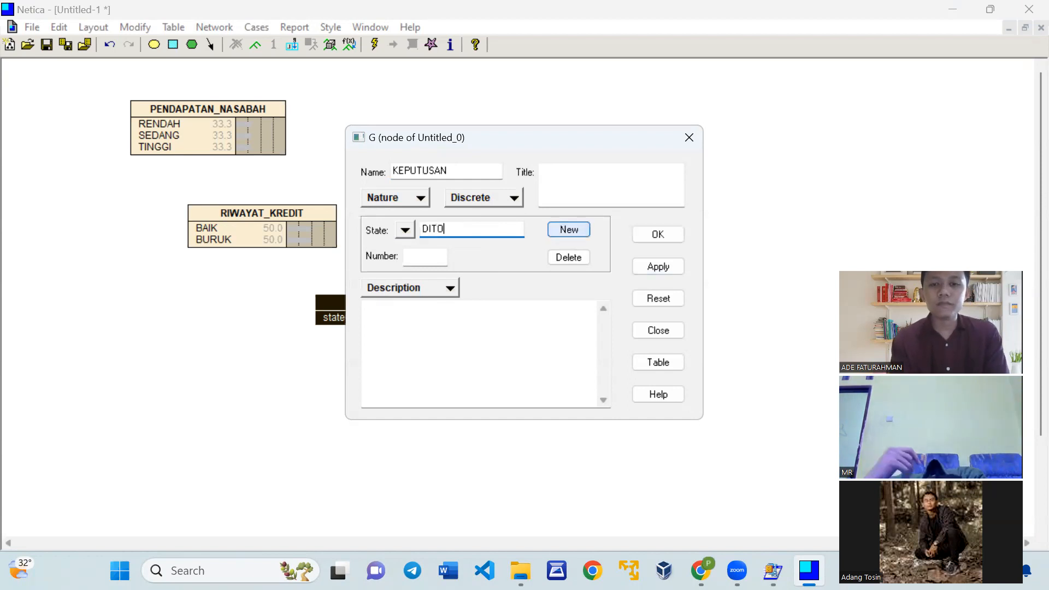
pyautogui.write('LAK')
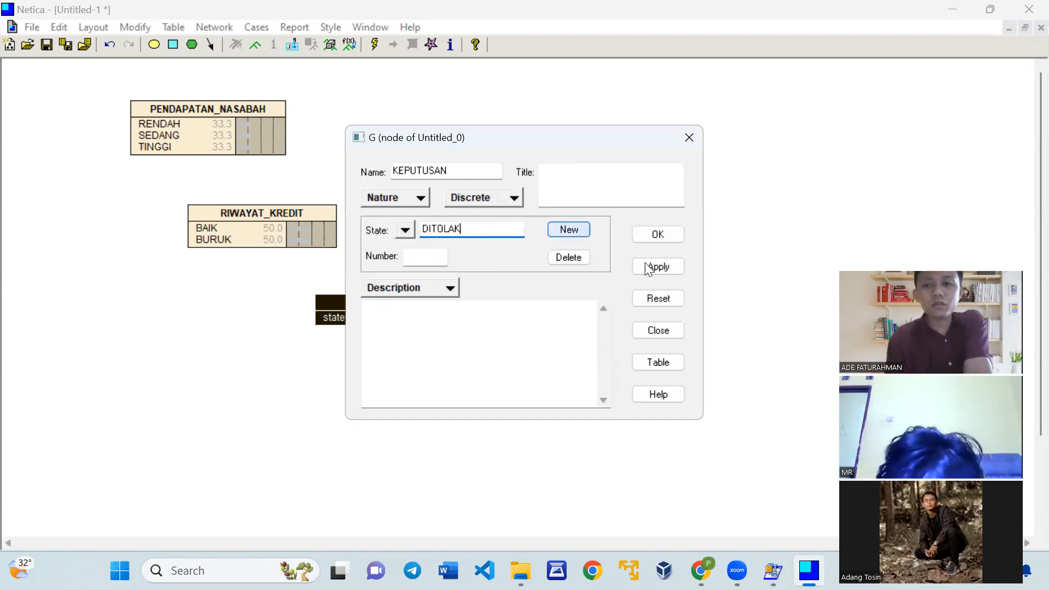
pyautogui.click(659, 266)
pyautogui.click(655, 236)
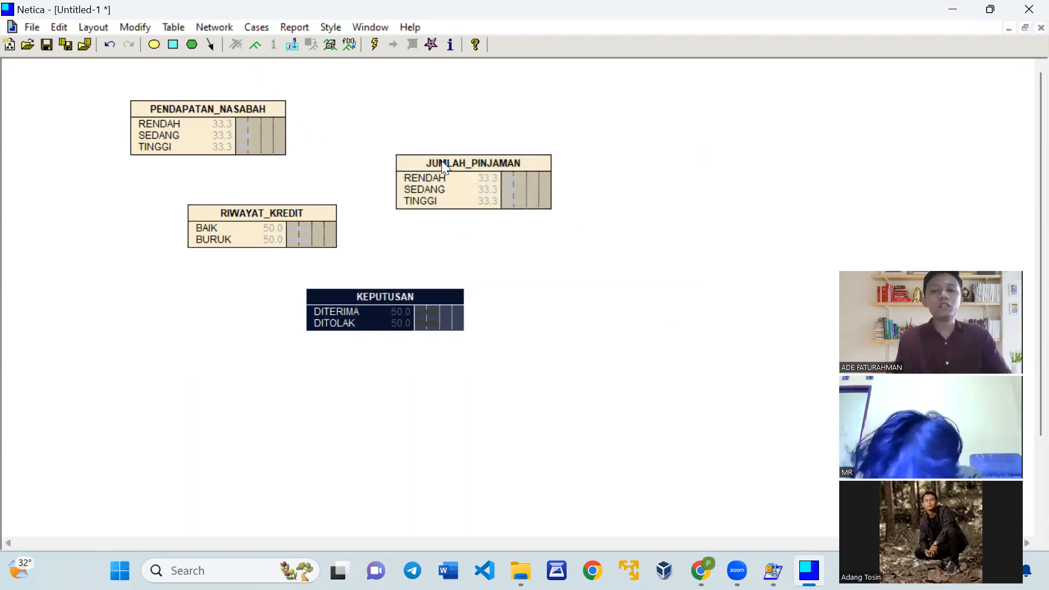
# Move the RIWAYAT_KREDIT node to the far right of the network and the JUMLAH_PINJAMAN node beneath PENDAPATAN_NASABAH
pyautogui.click(318, 207)
pyautogui.click(596, 212)
pyautogui.moveTo(599, 219); pyautogui.dragTo(695, 205)
pyautogui.moveTo(513, 158); pyautogui.dragTo(272, 212)
# Link PENDAPATAN_NASABAH to JUMLAH_PINJAMAN, and link JUMLAH_PINJAMAN and RIWAYAT_KREDIT to KEPUTUSAN, placing KEPUTUSAN lower between its two parents
pyautogui.click(210, 46)
pyautogui.moveTo(194, 147); pyautogui.dragTo(239, 221)
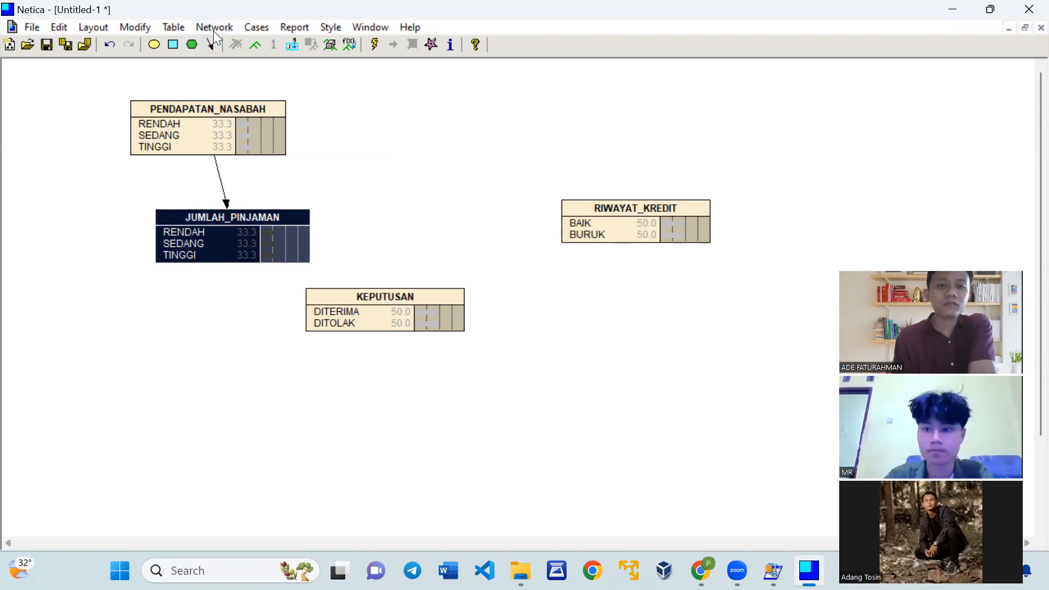
pyautogui.click(212, 44)
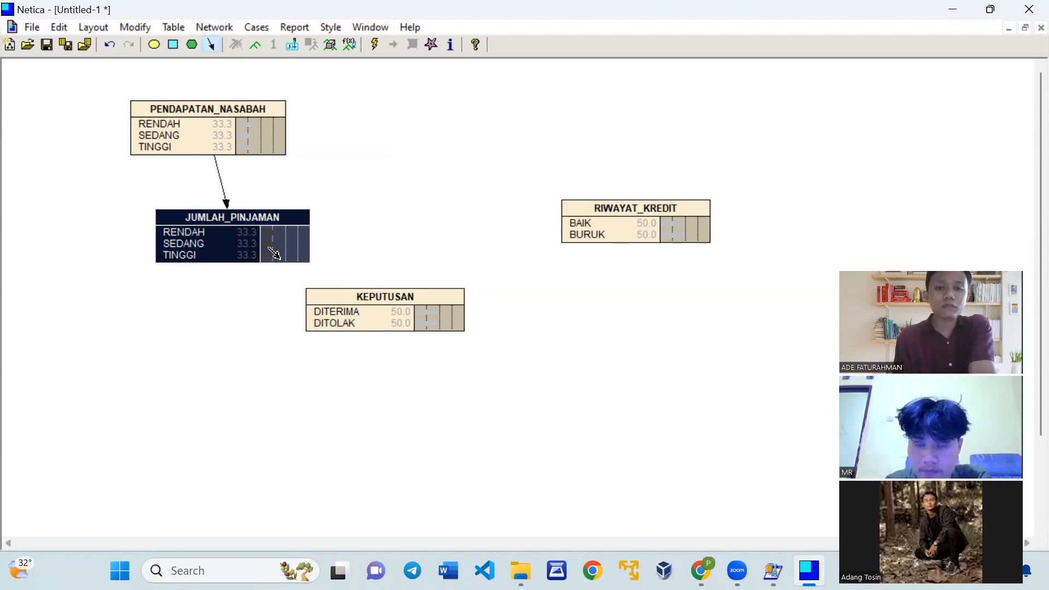
pyautogui.click(358, 296)
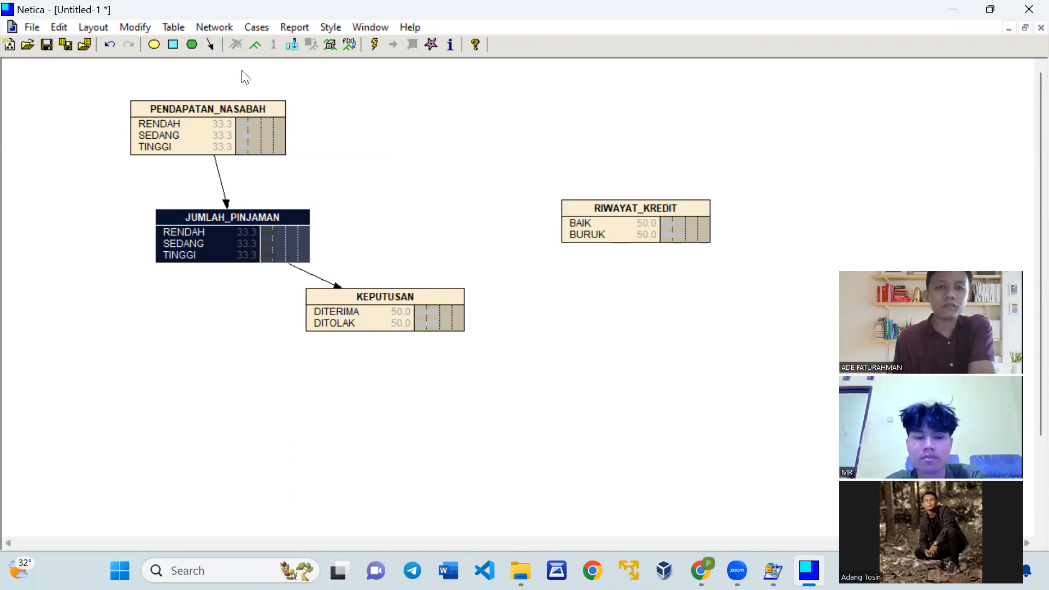
pyautogui.click(212, 45)
pyautogui.moveTo(622, 212); pyautogui.dragTo(443, 334)
# Shift the JUMLAH_PINJAMAN and PENDAPATAN_NASABAH nodes slightly to the right, keeping one above the other
pyautogui.click(292, 213)
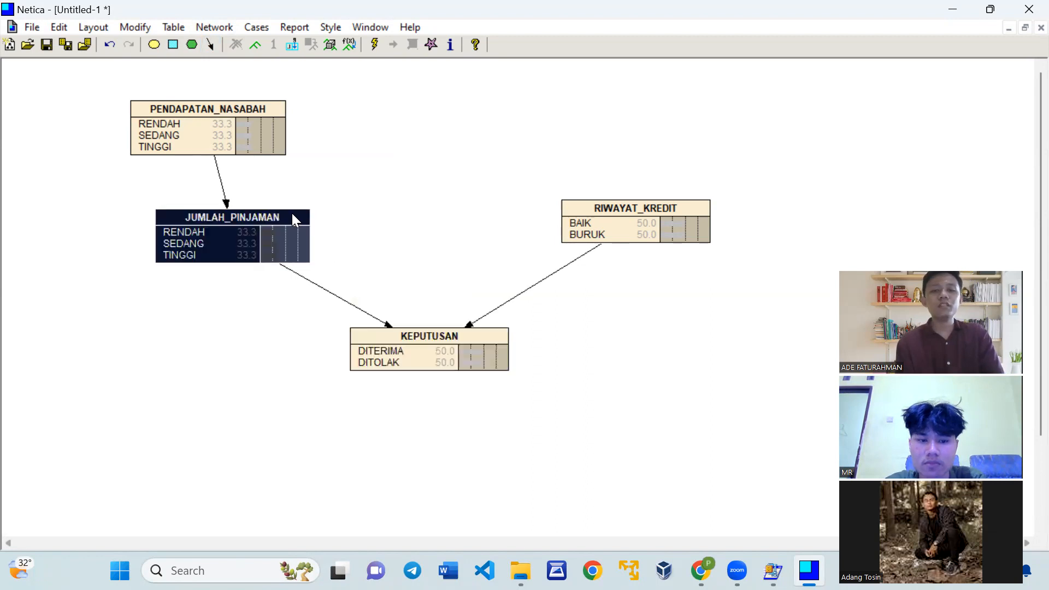
pyautogui.moveTo(292, 213); pyautogui.dragTo(326, 220)
pyautogui.click(275, 109)
pyautogui.moveTo(276, 112); pyautogui.dragTo(301, 116)
# Set the PENDAPATAN_NASABAH table to Chance with probabilities RENDAH 30, SEDANG 40 and TINGGI 30, then apply it and close the node's properties
pyautogui.doubleClick(287, 115)
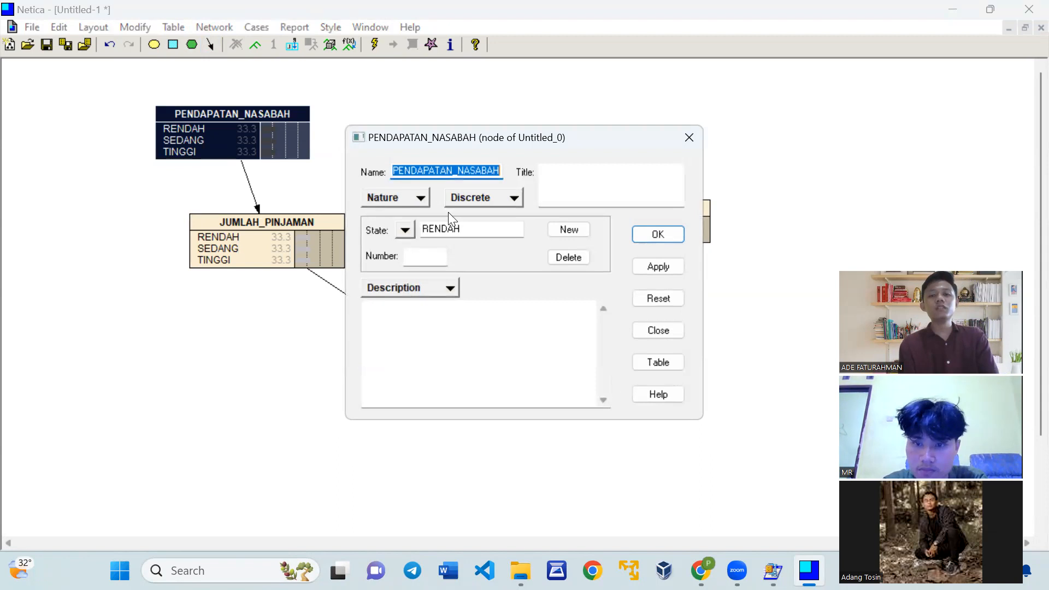
pyautogui.click(669, 362)
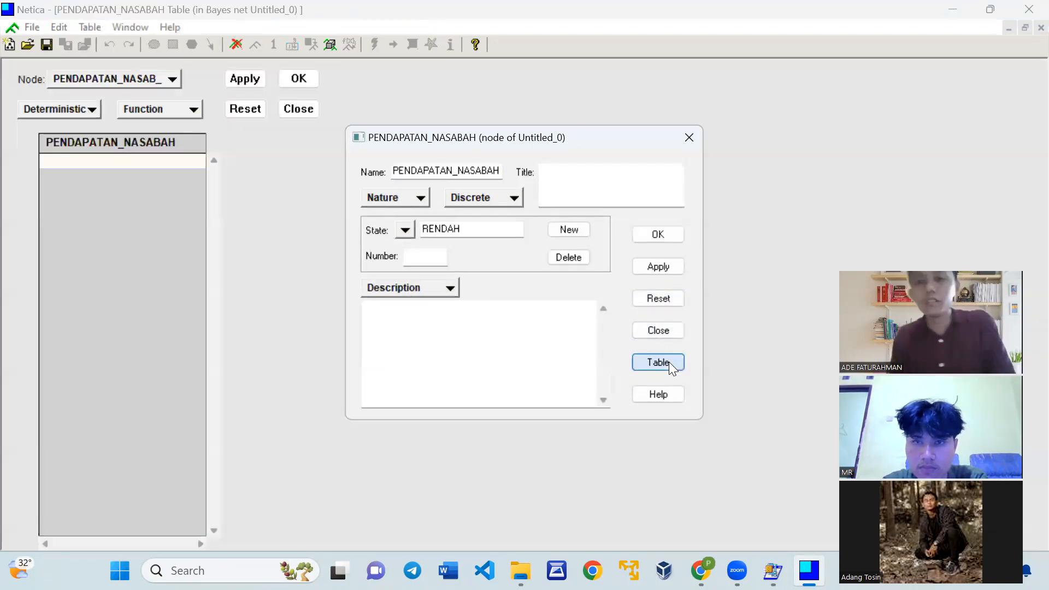
pyautogui.click(72, 111)
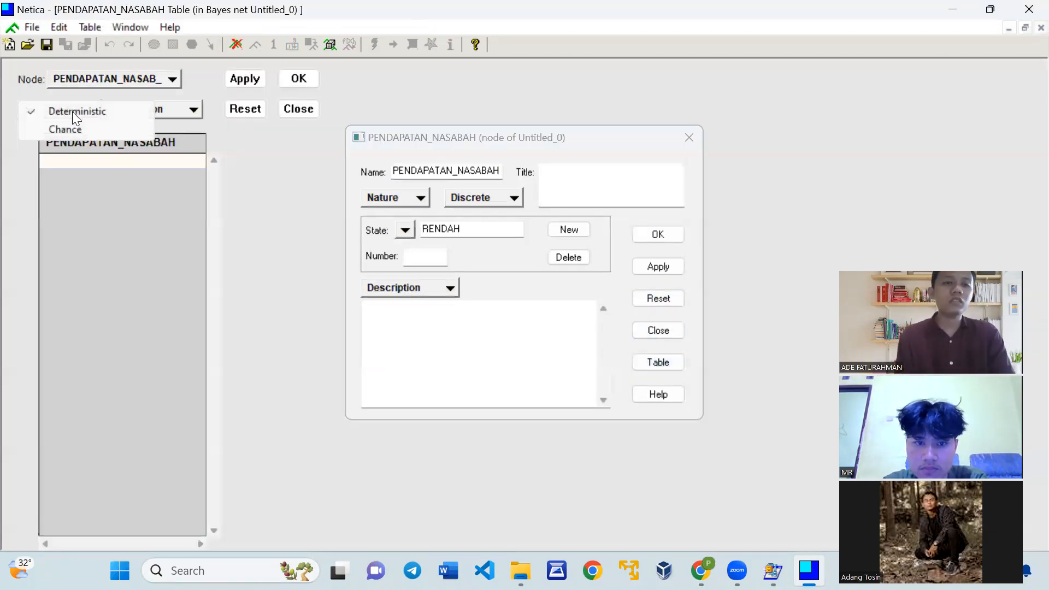
pyautogui.click(71, 129)
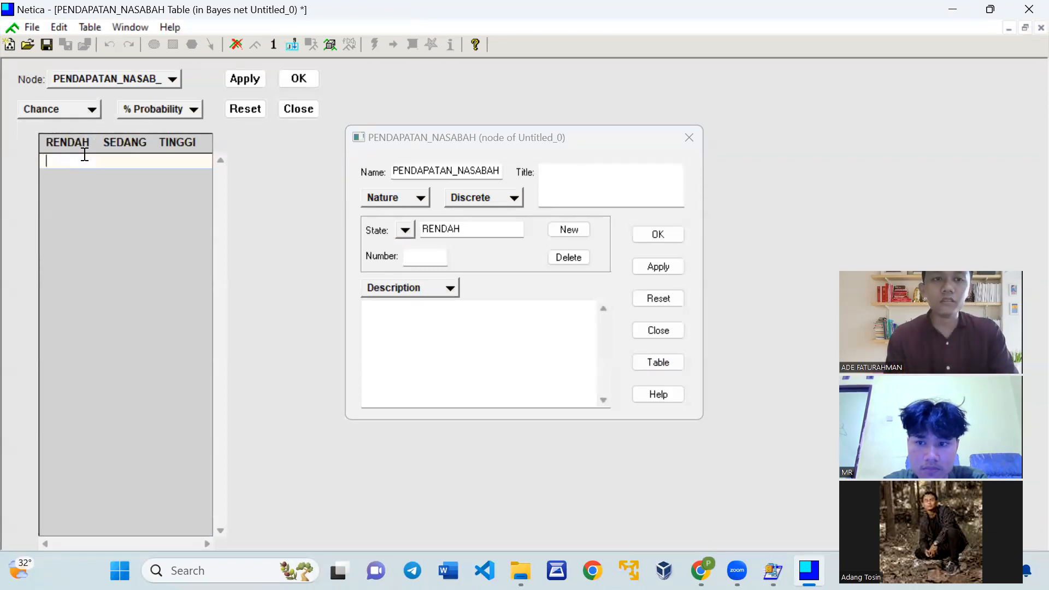
pyautogui.write('30')
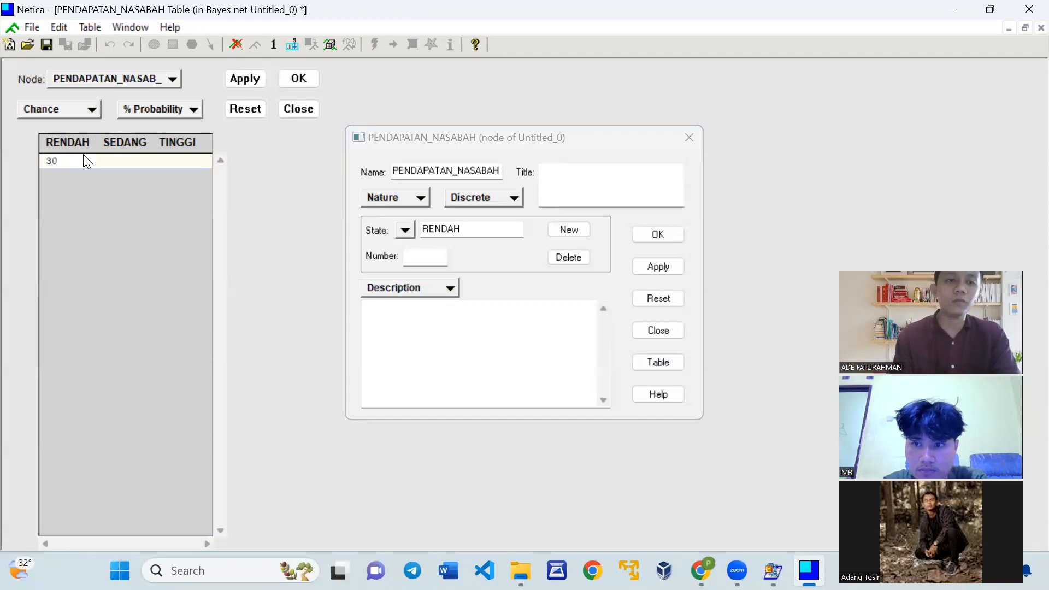
pyautogui.press('Tab')
pyautogui.write('40')
pyautogui.press('Tab')
pyautogui.write('3')
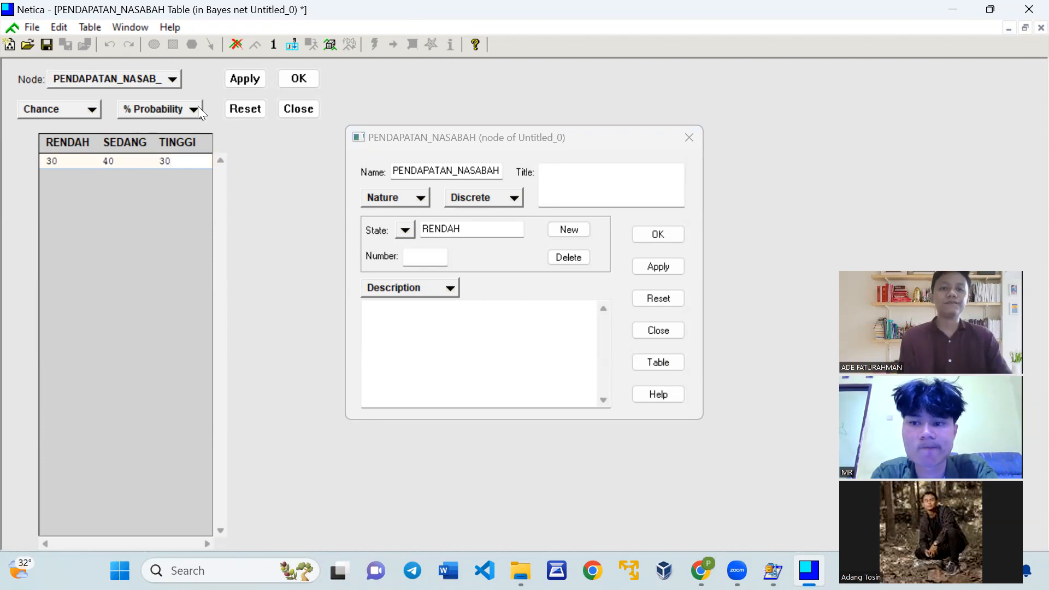
pyautogui.click(255, 80)
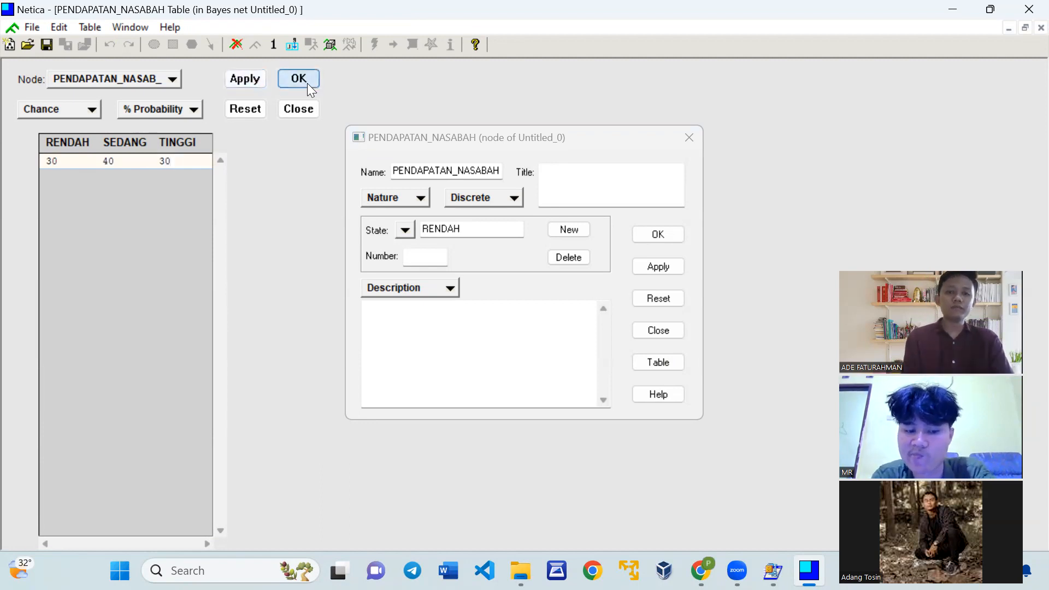
pyautogui.click(306, 82)
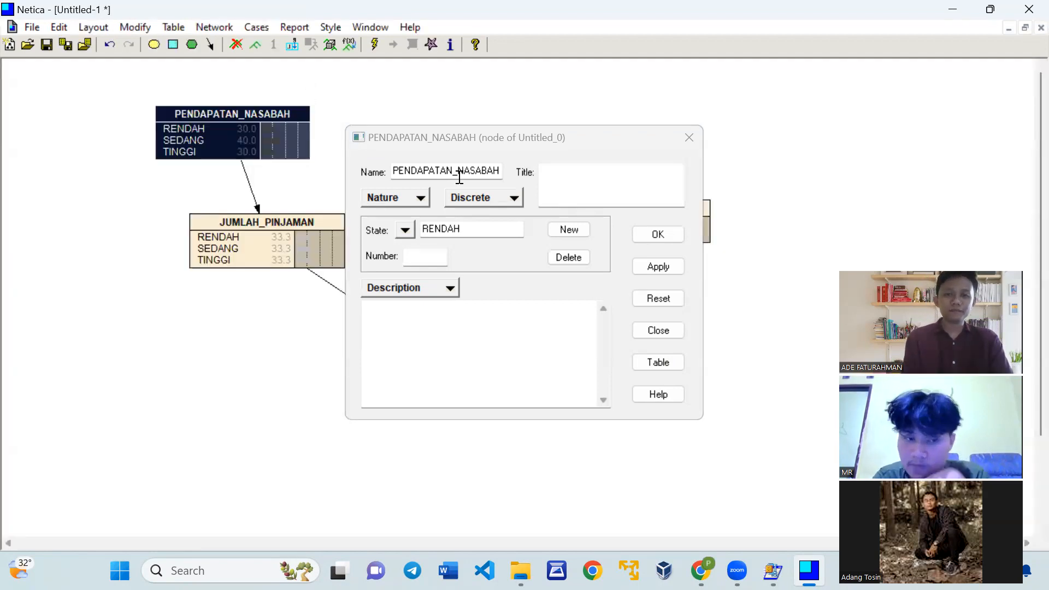
pyautogui.click(681, 143)
# Set the RIWAYAT_KREDIT table to Chance with BAIK at 56, have the missing BURUK probability filled in, and close the node's properties
pyautogui.doubleClick(643, 219)
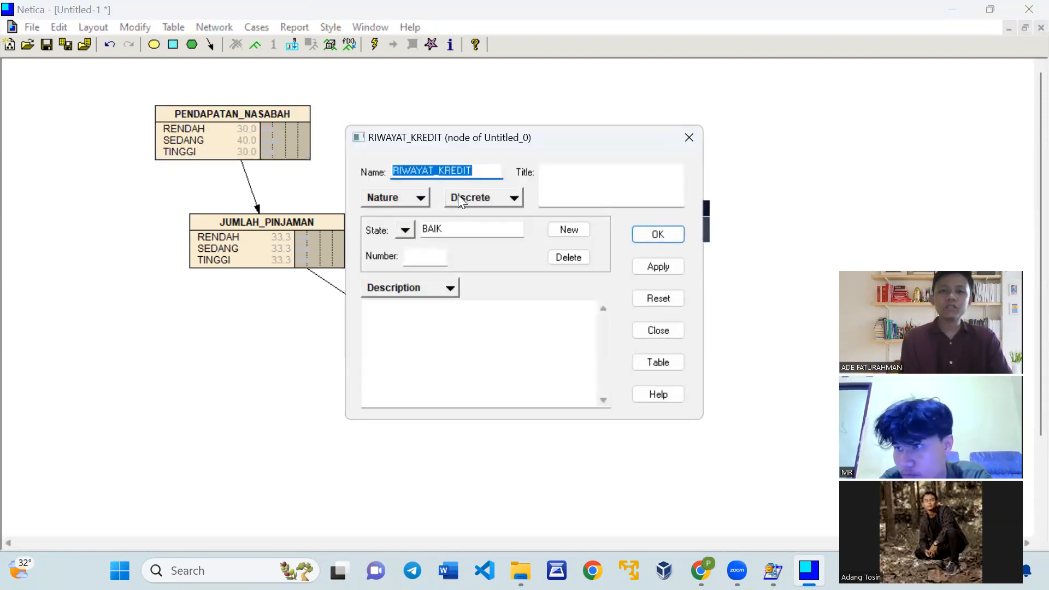
pyautogui.click(646, 363)
pyautogui.click(79, 108)
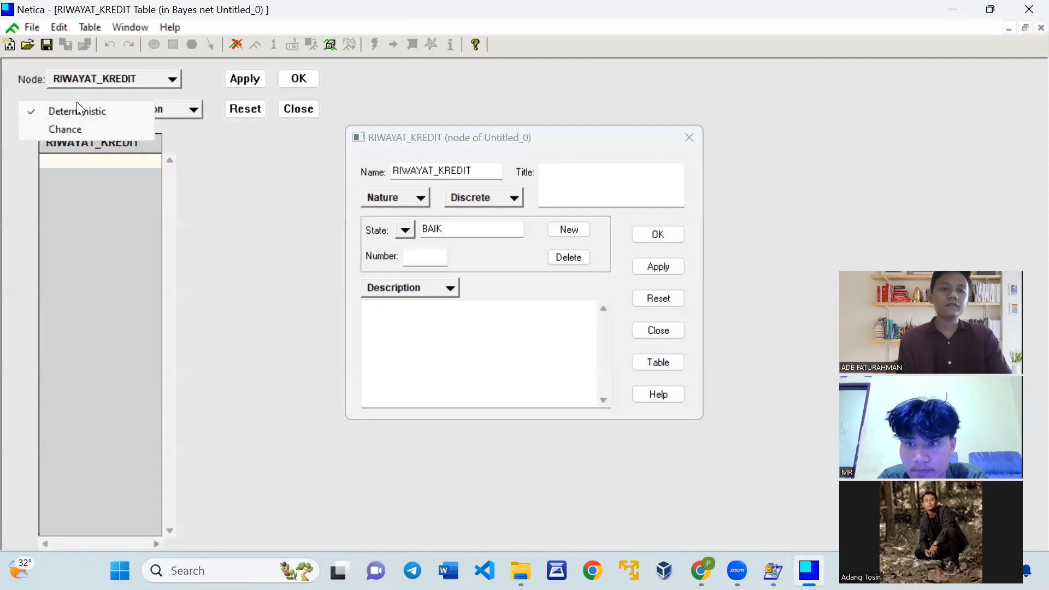
pyautogui.click(75, 131)
pyautogui.click(73, 162)
pyautogui.write('56')
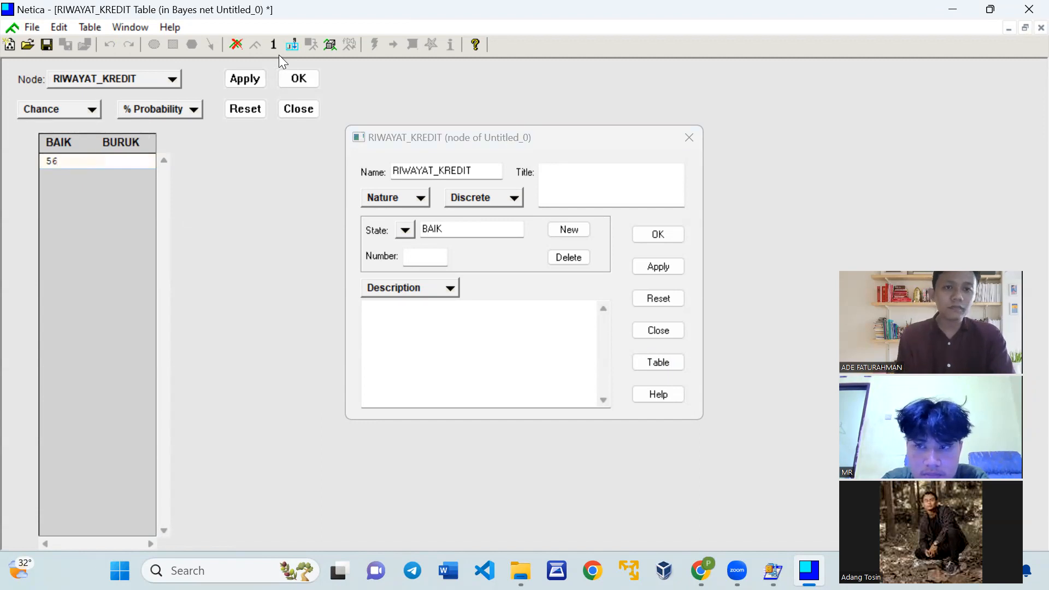
pyautogui.click(247, 78)
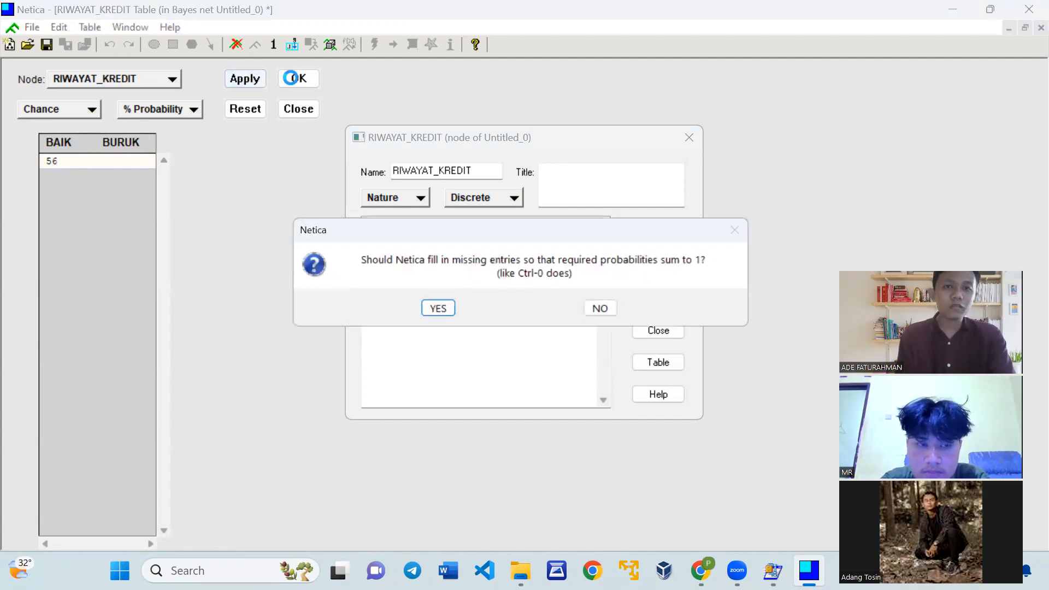
pyautogui.click(440, 310)
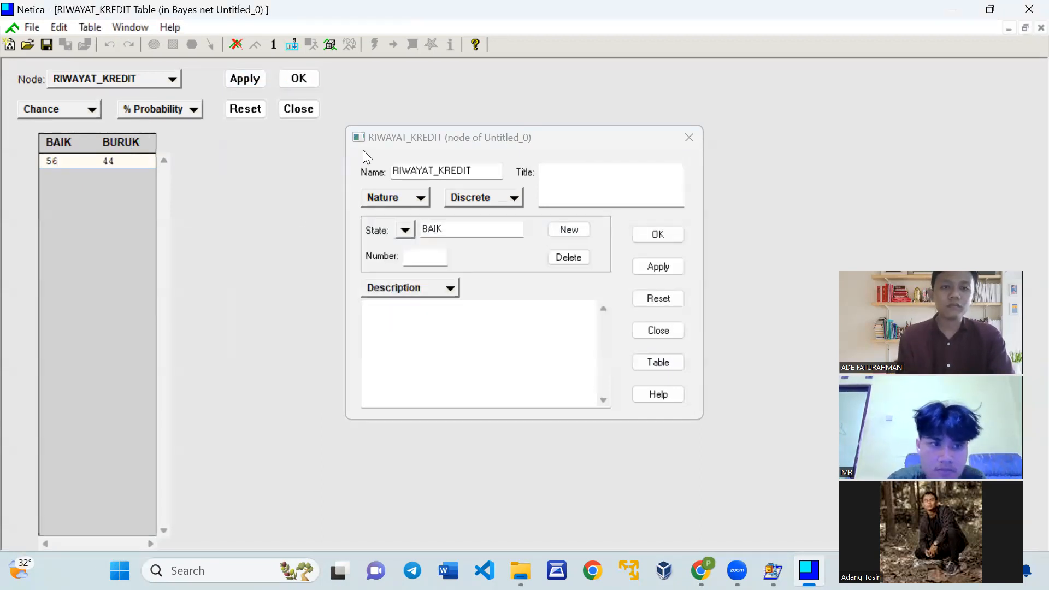
pyautogui.click(299, 76)
pyautogui.click(697, 140)
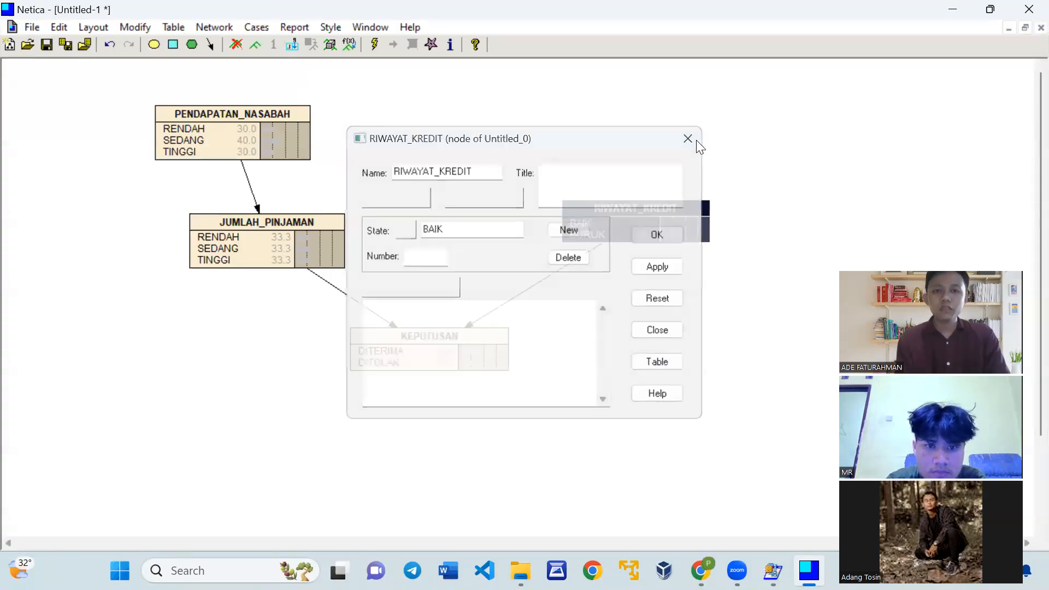
# Open the probability table of the JUMLAH_PINJAMAN node and close its properties dialog to uncover the table
pyautogui.doubleClick(276, 223)
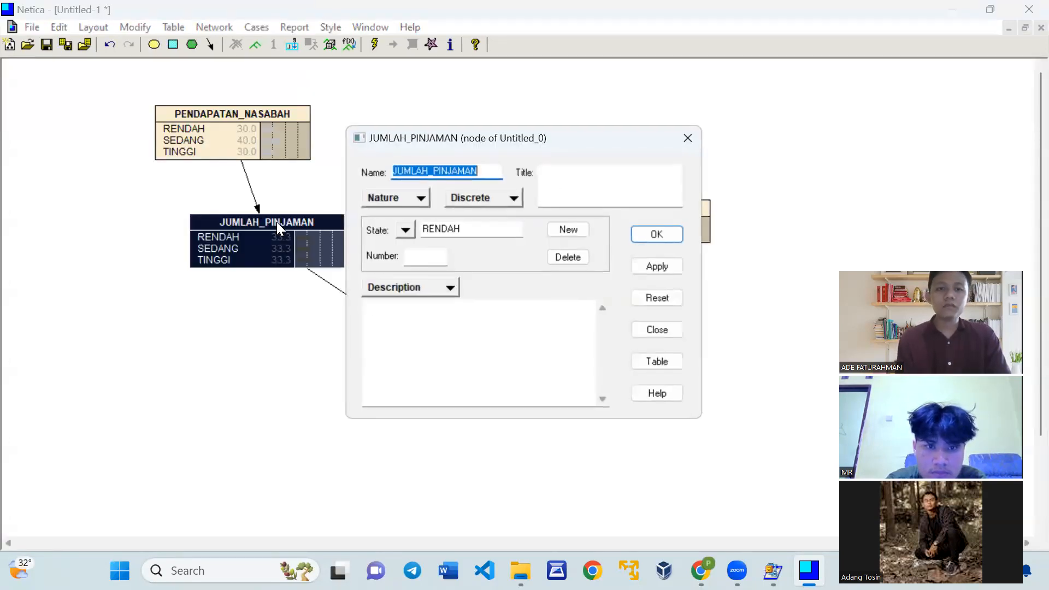
pyautogui.click(670, 366)
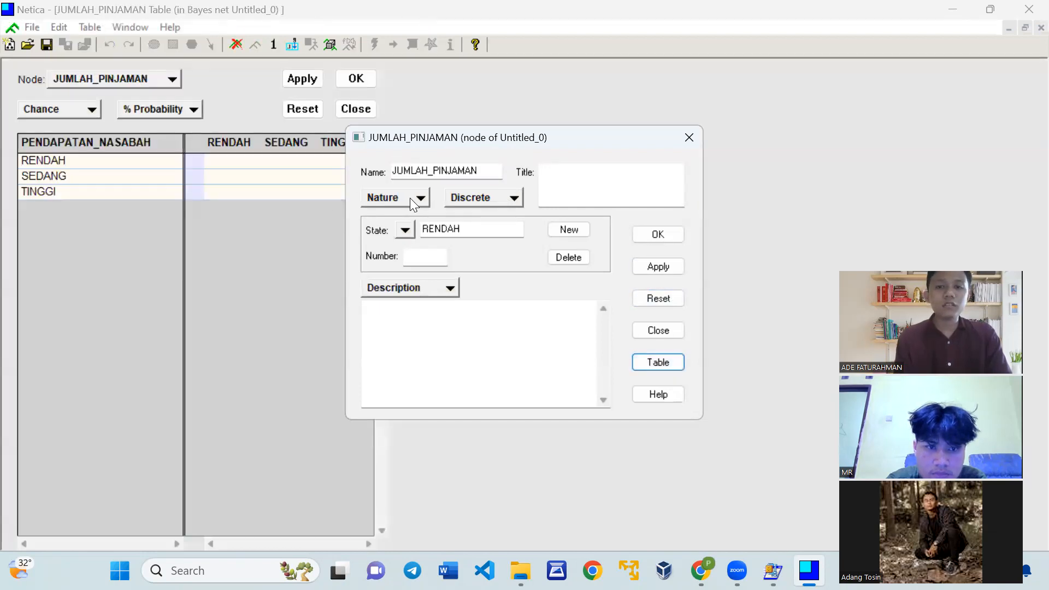
pyautogui.click(226, 160)
pyautogui.click(695, 145)
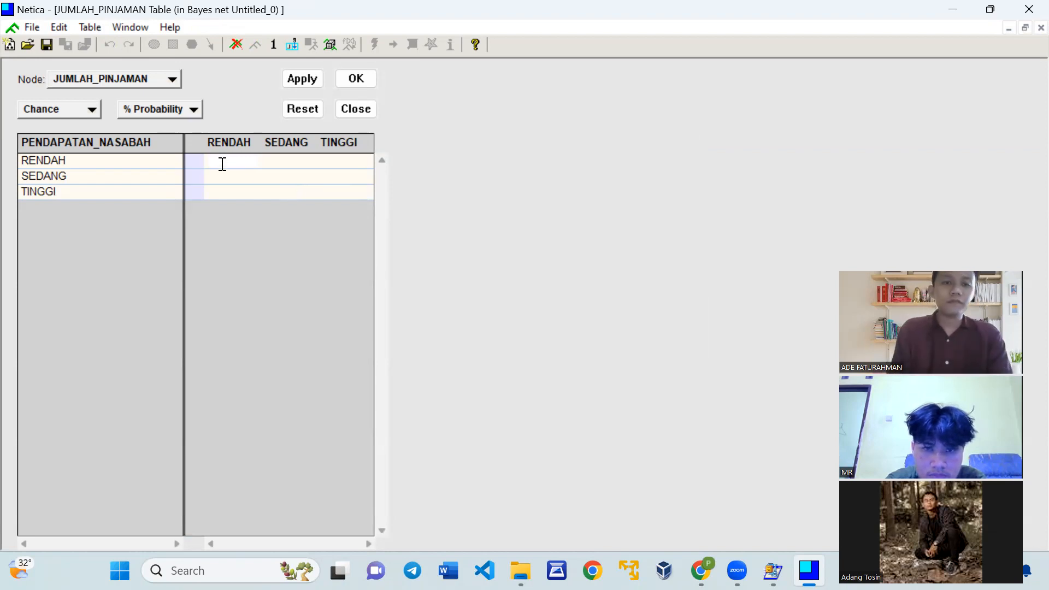
pyautogui.write('30')
pyautogui.press('BackSpace')
pyautogui.press('BackSpace')
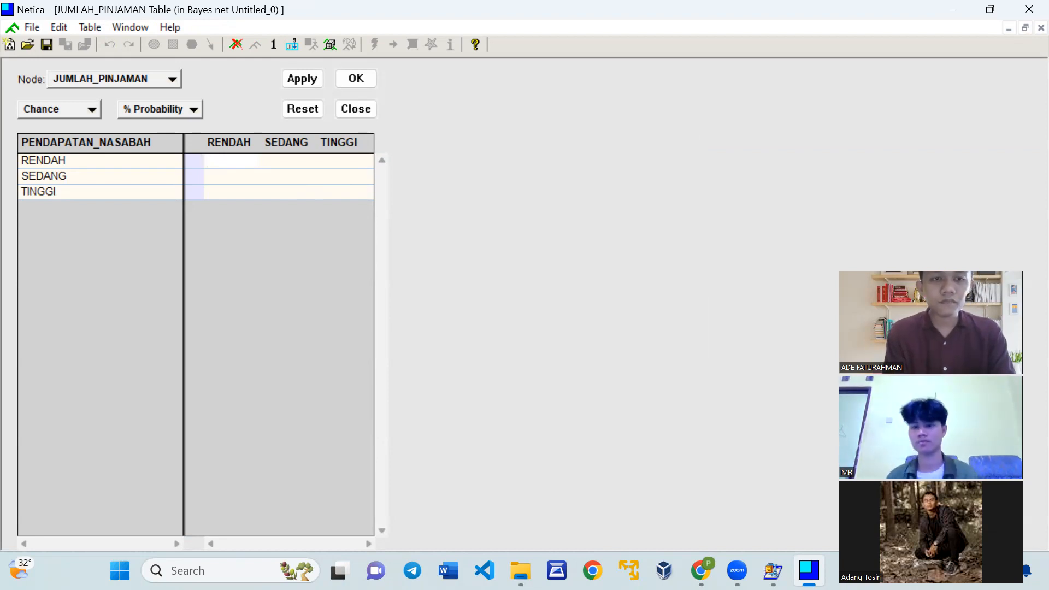
# Fill the RENDAH income row of the JUMLAH_PINJAMAN table with RENDAH 40, SEDANG 40 and TINGGI 20
pyautogui.write('40')
pyautogui.press('Tab')
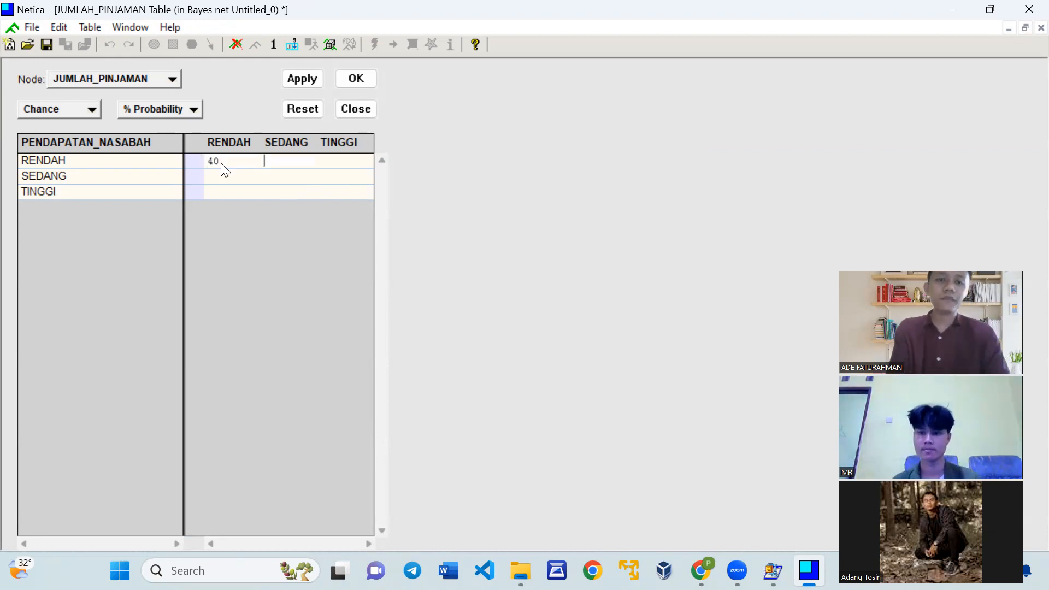
pyautogui.write('30')
pyautogui.press('Tab')
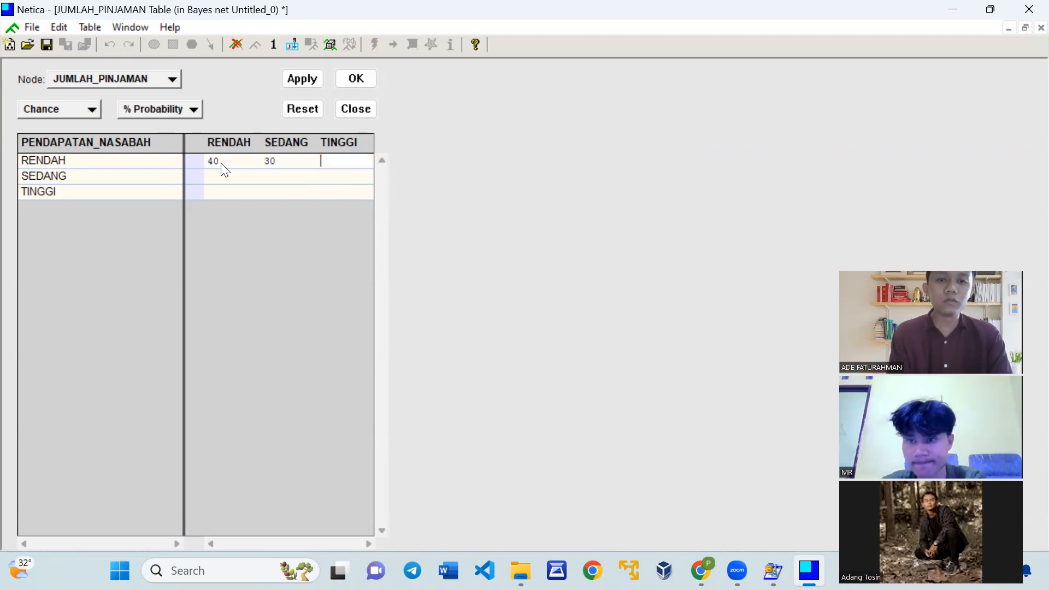
pyautogui.write('30')
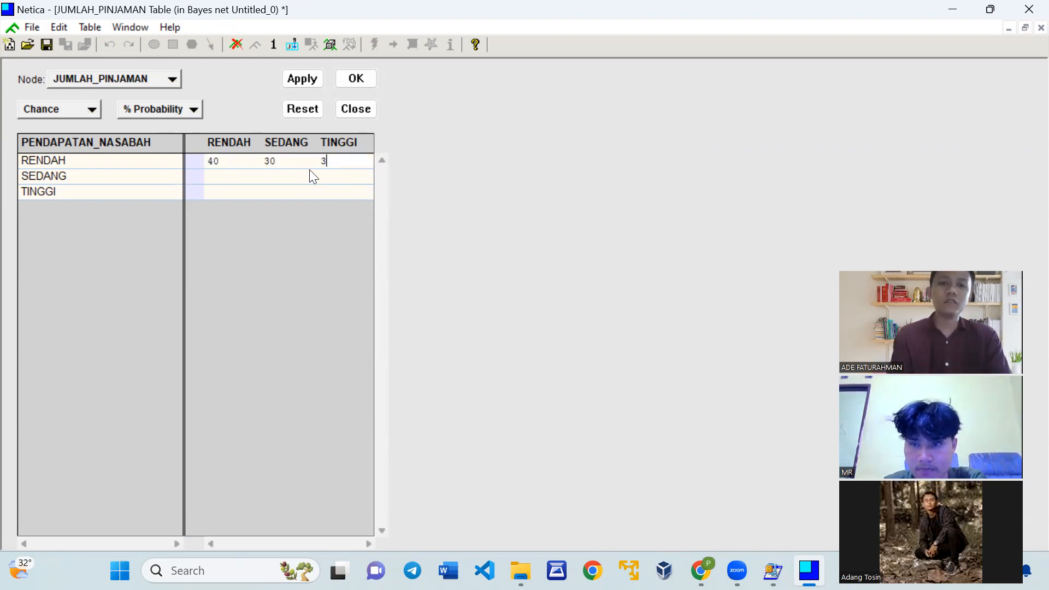
pyautogui.click(287, 162)
pyautogui.press('BackSpace')
pyautogui.write('40')
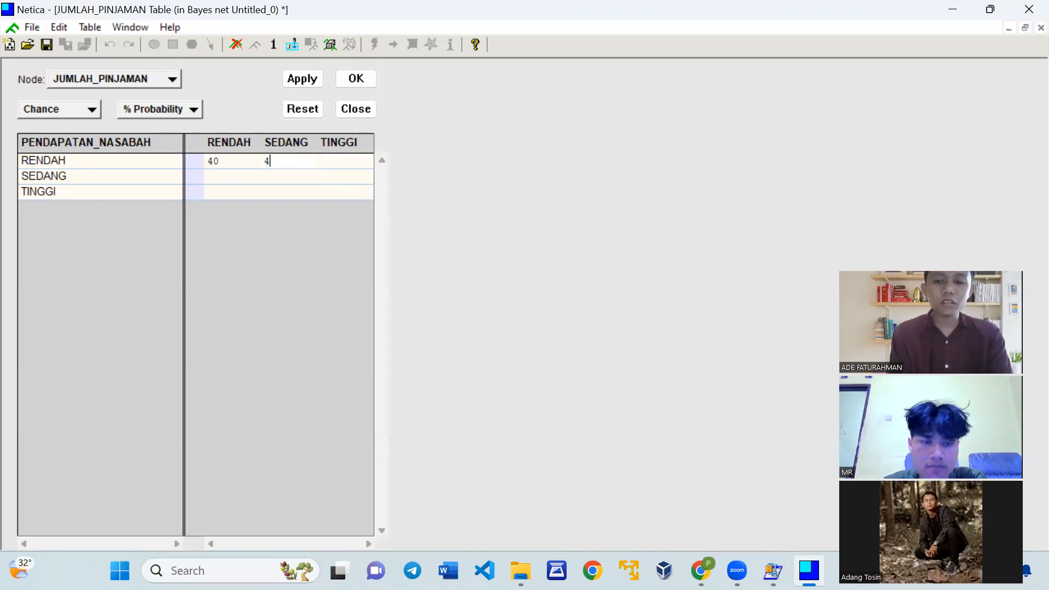
pyautogui.click(346, 167)
pyautogui.write('20')
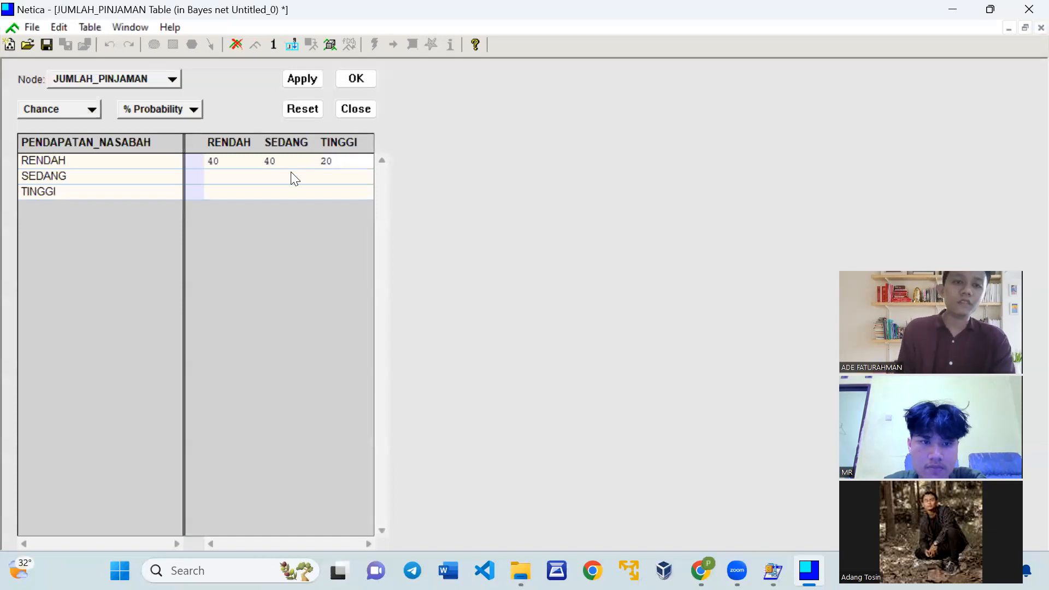
# Fill the SEDANG income row of the JUMLAH_PINJAMAN table with RENDAH 30, SEDANG 40 and TINGGI 30
pyautogui.click(214, 175)
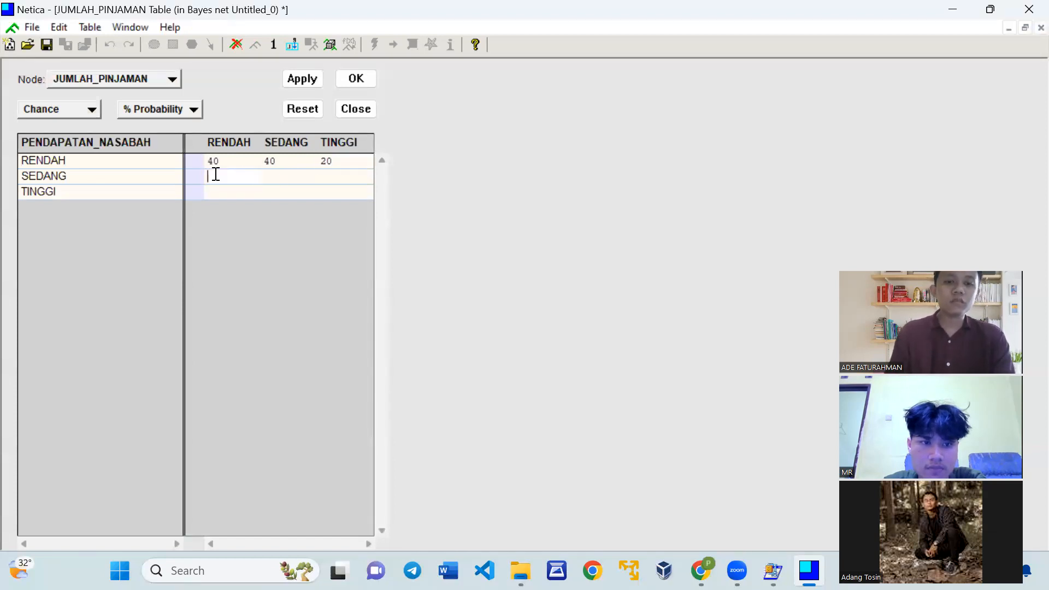
pyautogui.write('30')
pyautogui.press('Tab')
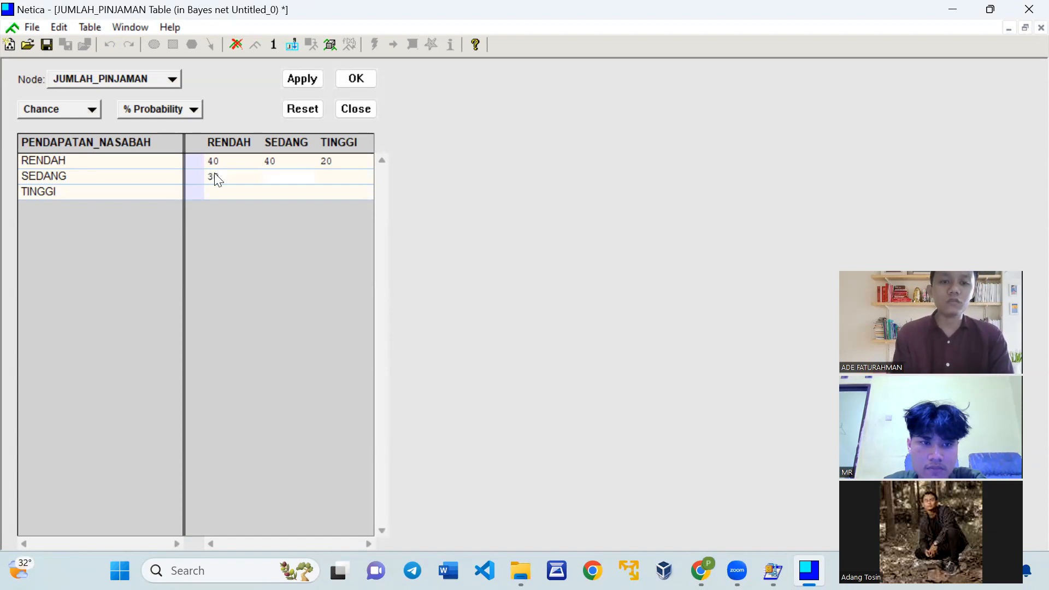
pyautogui.write('40')
pyautogui.press('Tab')
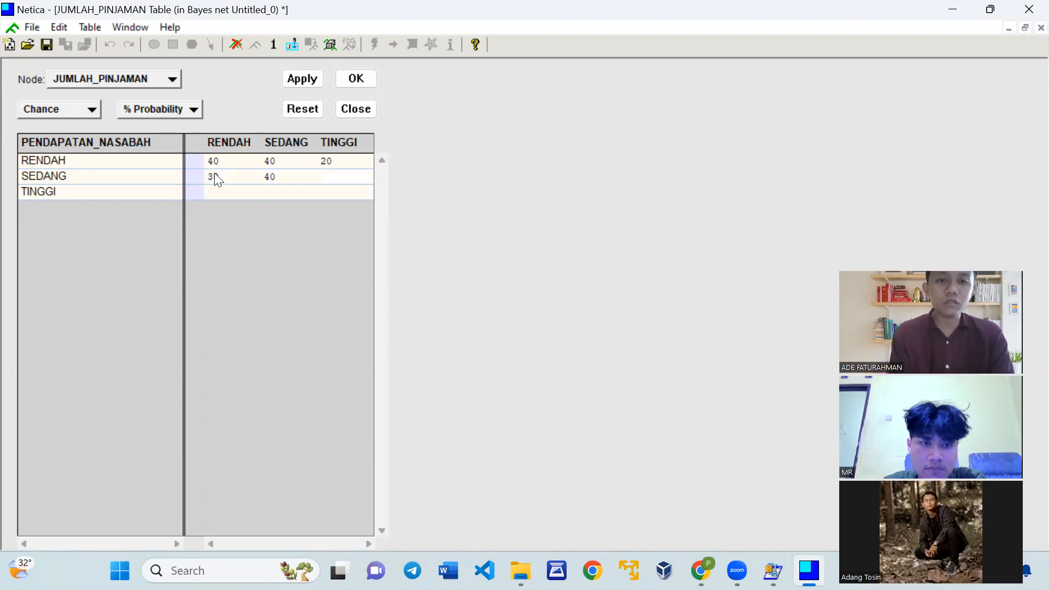
pyautogui.write('40')
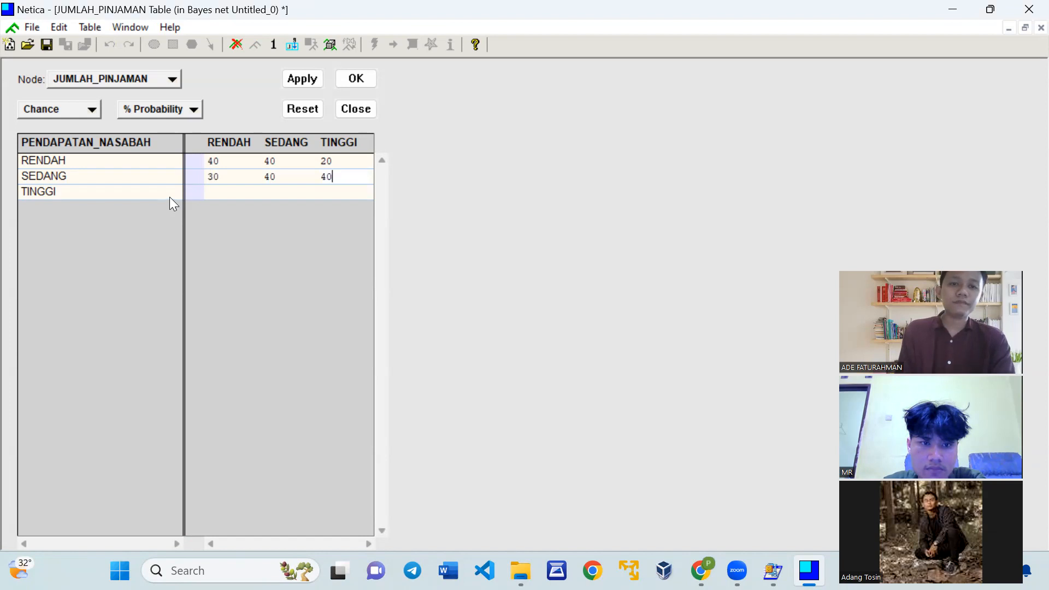
pyautogui.press('BackSpace')
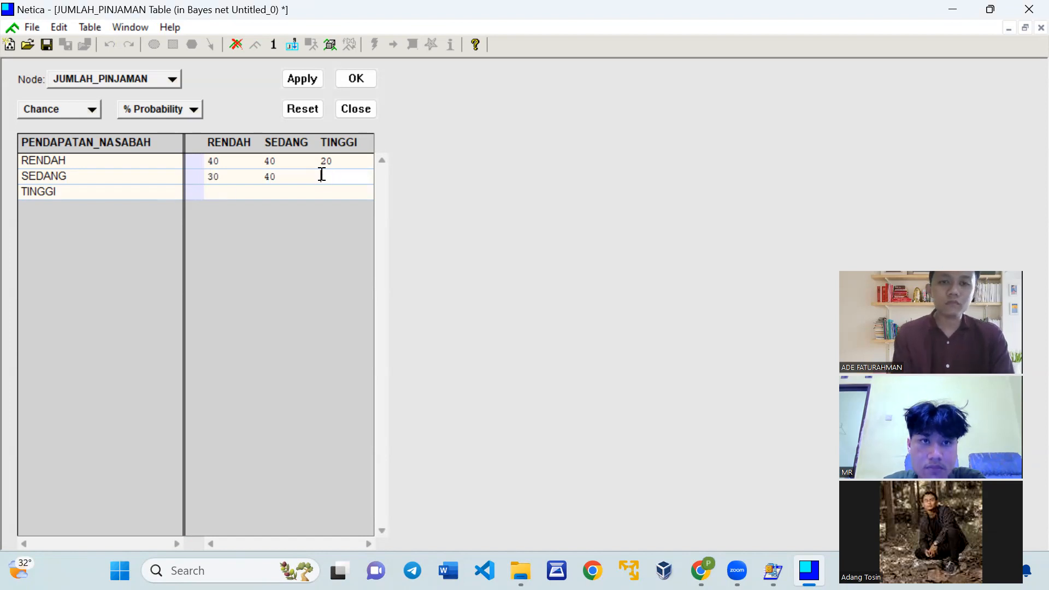
pyautogui.write('0')
pyautogui.press('BackSpace')
pyautogui.press('BackSpace')
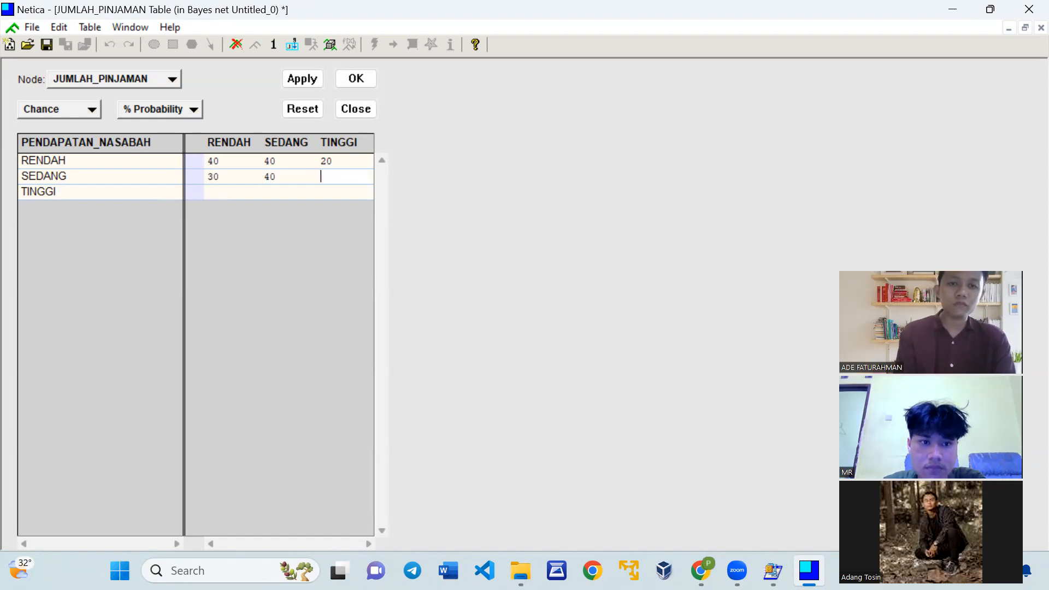
pyautogui.write('30')
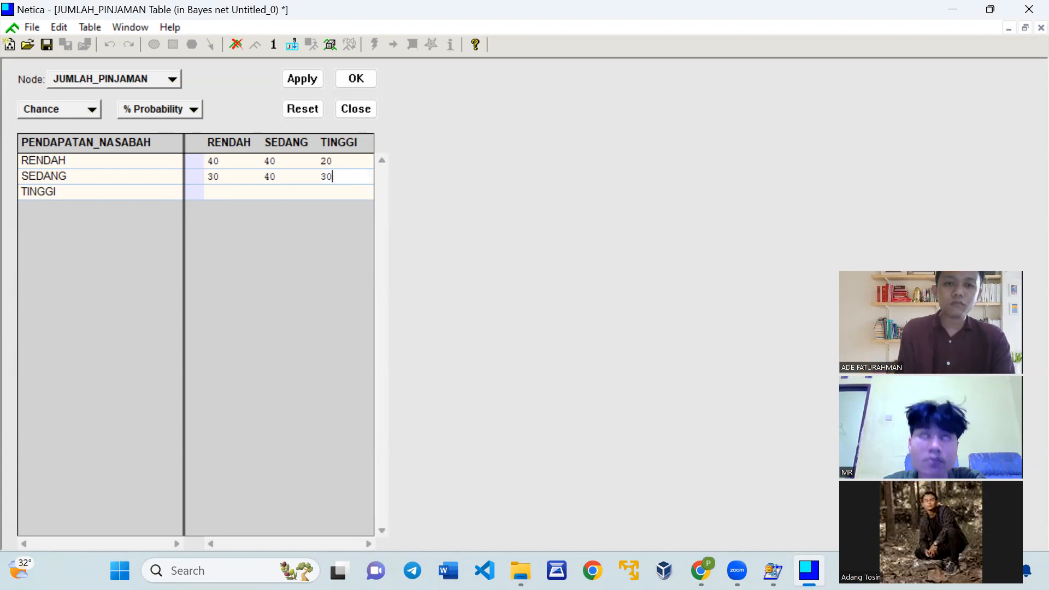
# Fill the TINGGI income row with RENDAH 10, SEDANG 30 and TINGGI 60, then apply and close the JUMLAH_PINJAMAN table
pyautogui.click(207, 192)
pyautogui.write('10')
pyautogui.click(272, 192)
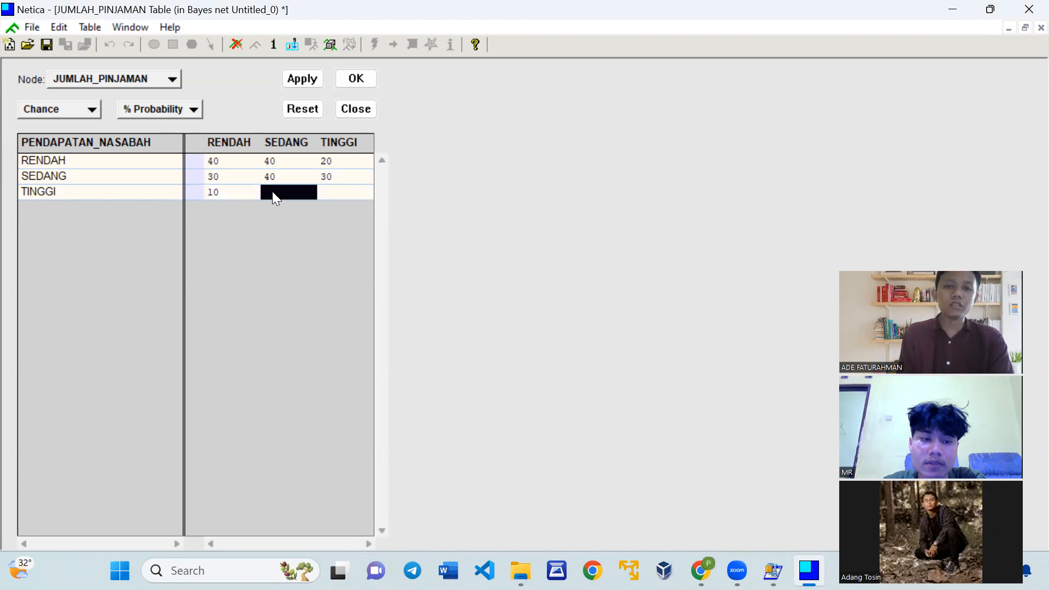
pyautogui.write('30')
pyautogui.click(332, 193)
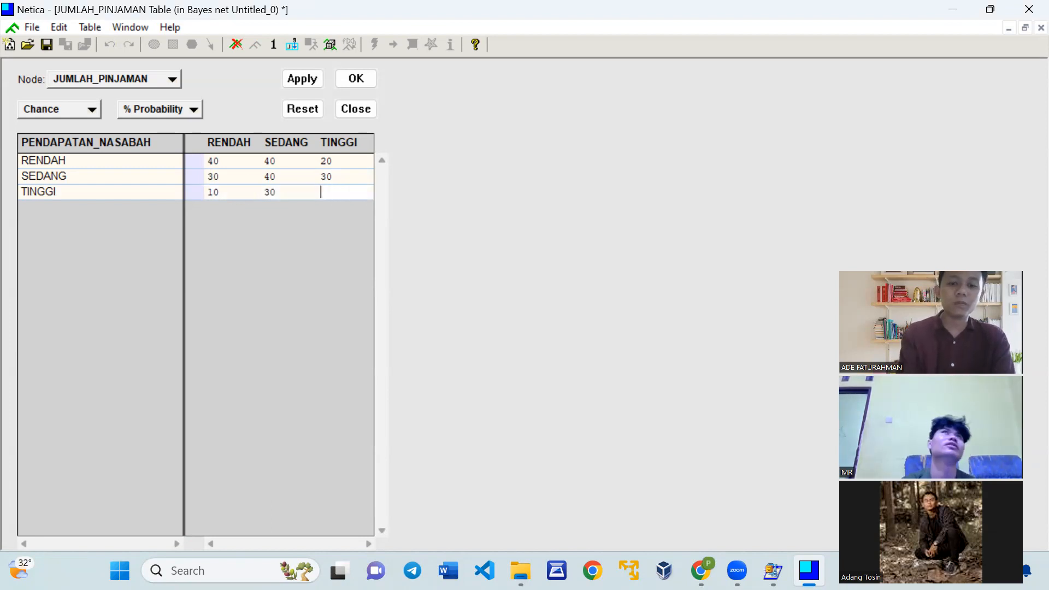
pyautogui.write('60')
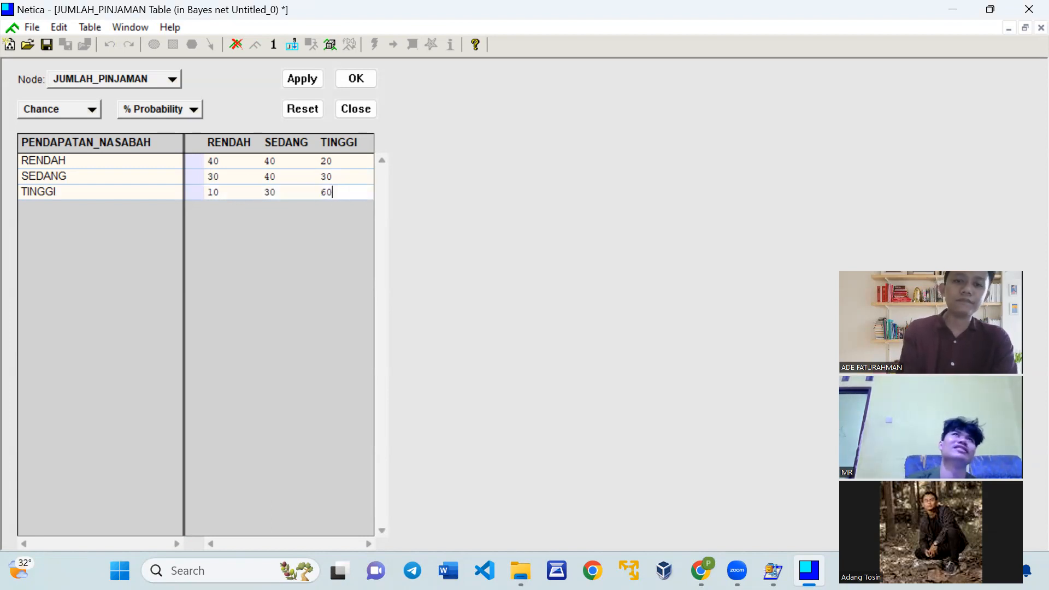
pyautogui.click(307, 85)
pyautogui.click(344, 82)
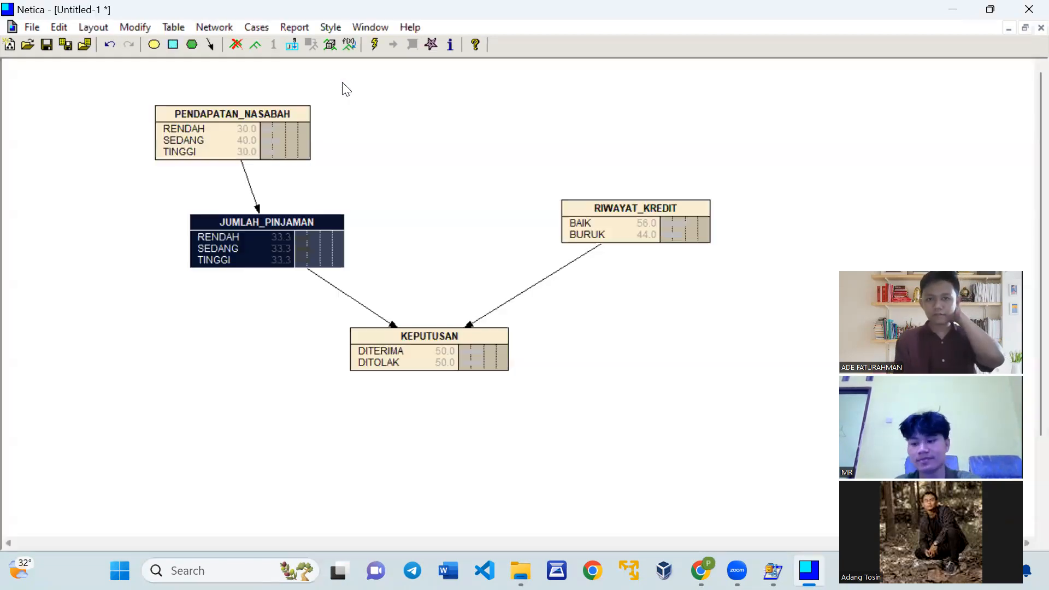
# Open the probability table of the KEPUTUSAN node and close its properties dialog to uncover the table
pyautogui.doubleClick(422, 332)
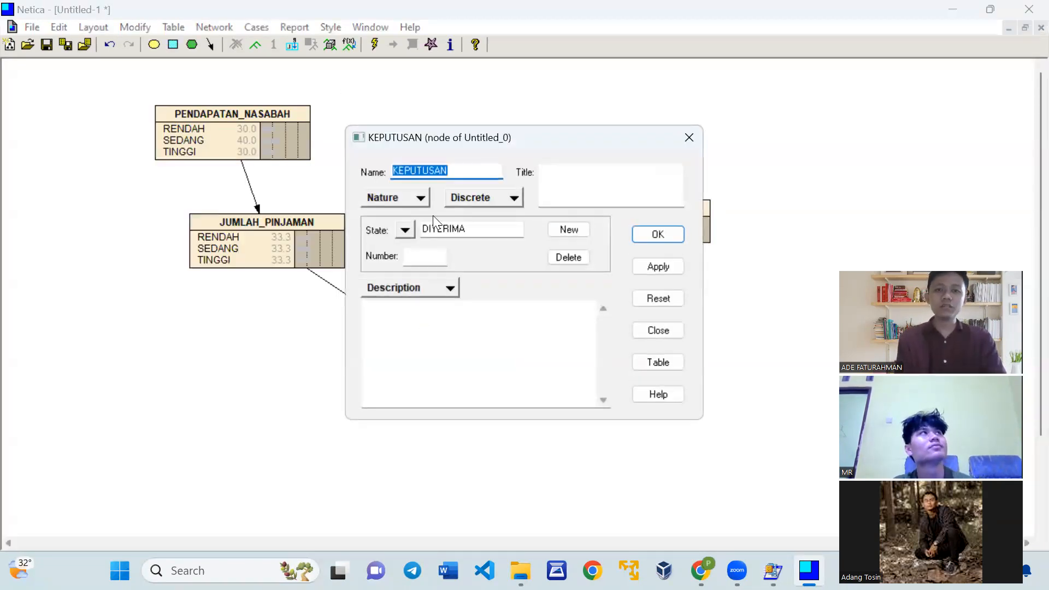
pyautogui.click(669, 363)
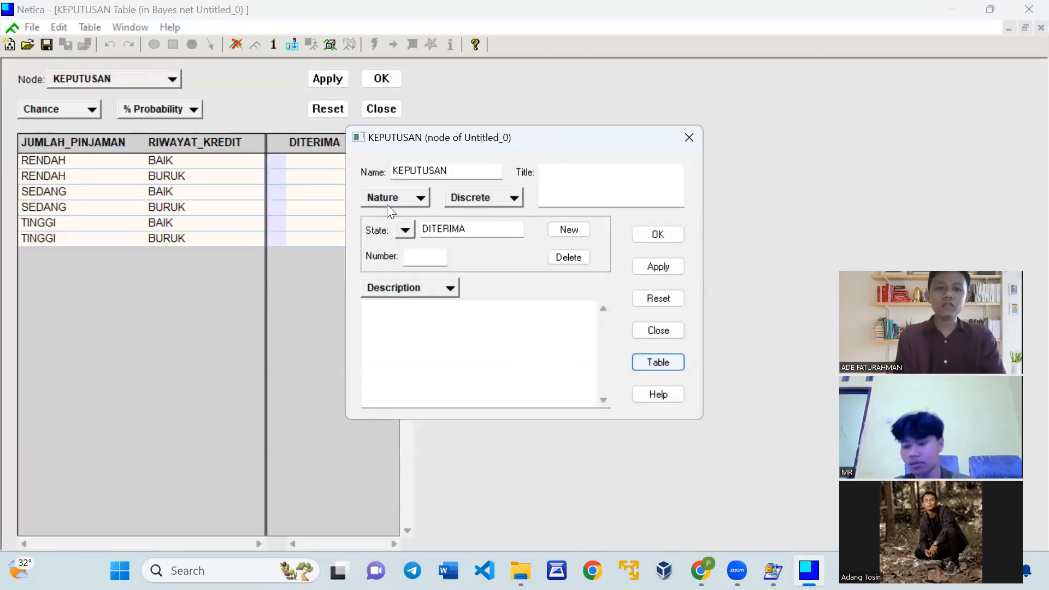
pyautogui.click(690, 138)
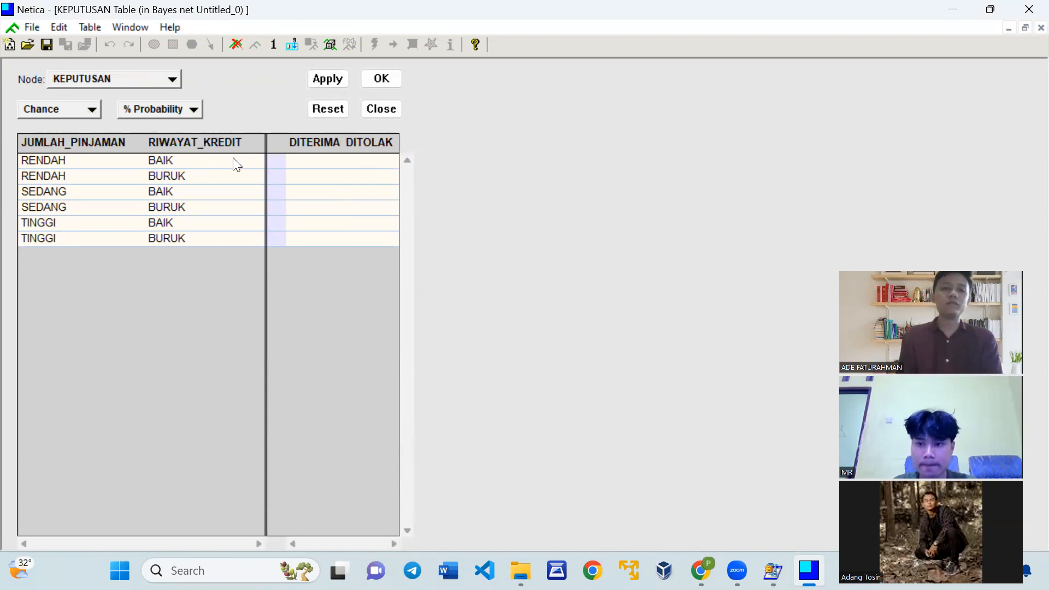
# Enter the DITERIMA probabilities 40, 20, 50, 30, 70 and 60 in the KEPUTUSAN table, from the RENDAH/BAIK row down to TINGGI/BURUK
pyautogui.click(291, 161)
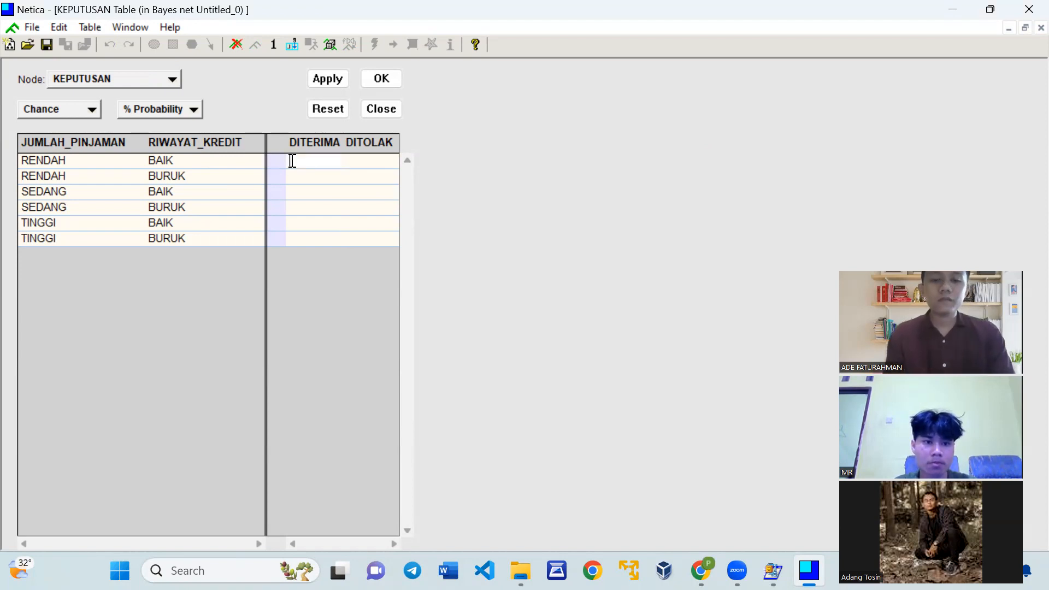
pyautogui.write('40')
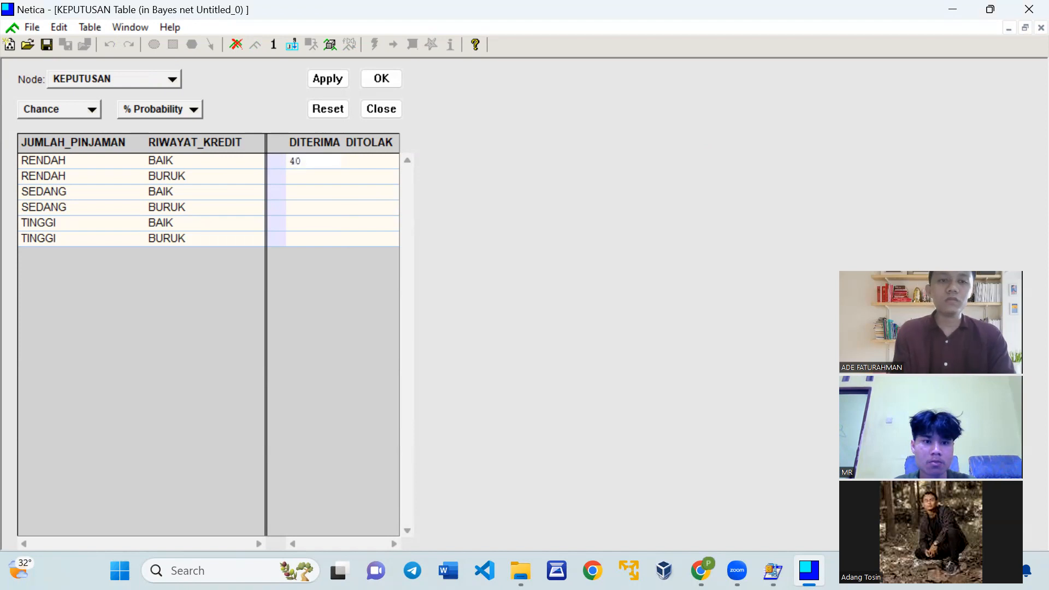
pyautogui.press('Return')
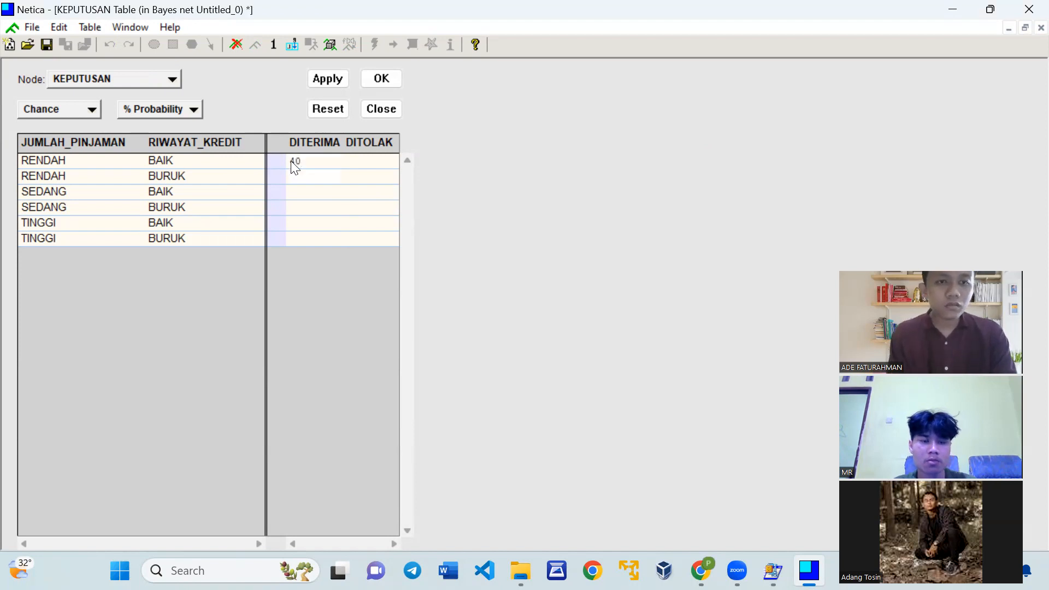
pyautogui.write('20')
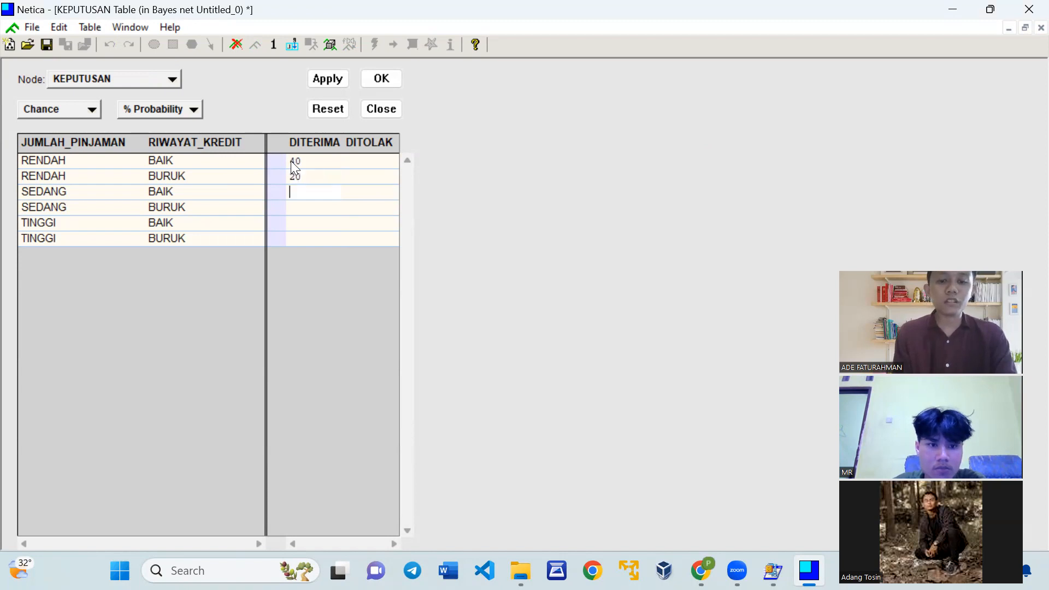
pyautogui.write('50')
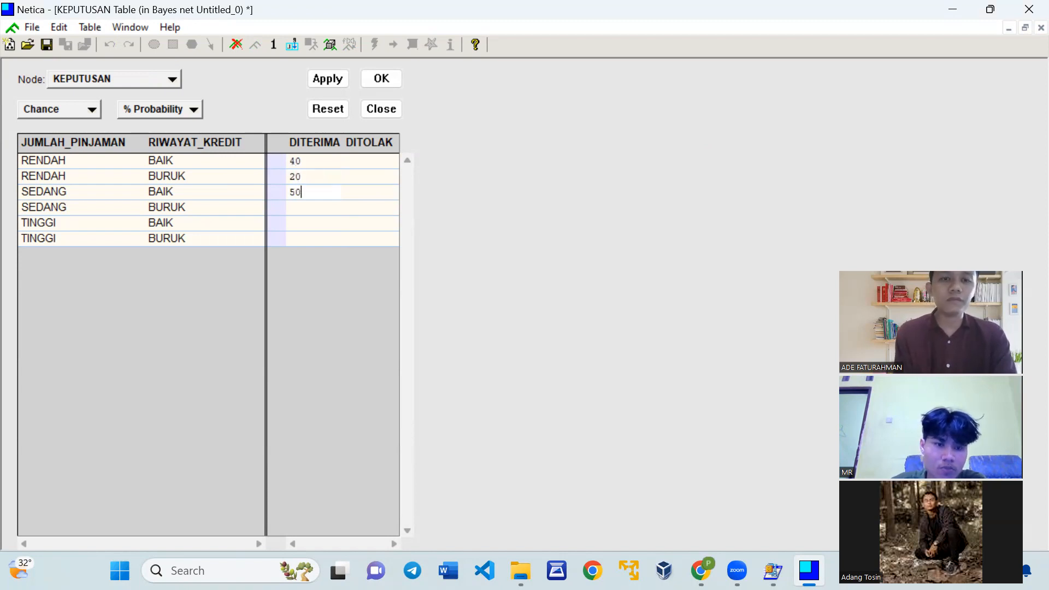
pyautogui.press('Return')
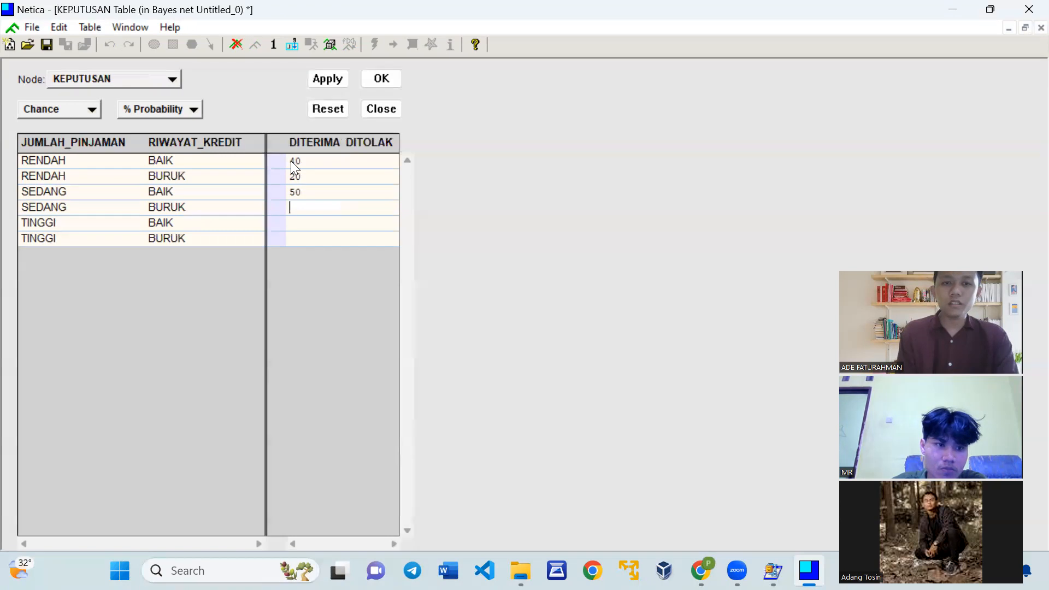
pyautogui.write('30')
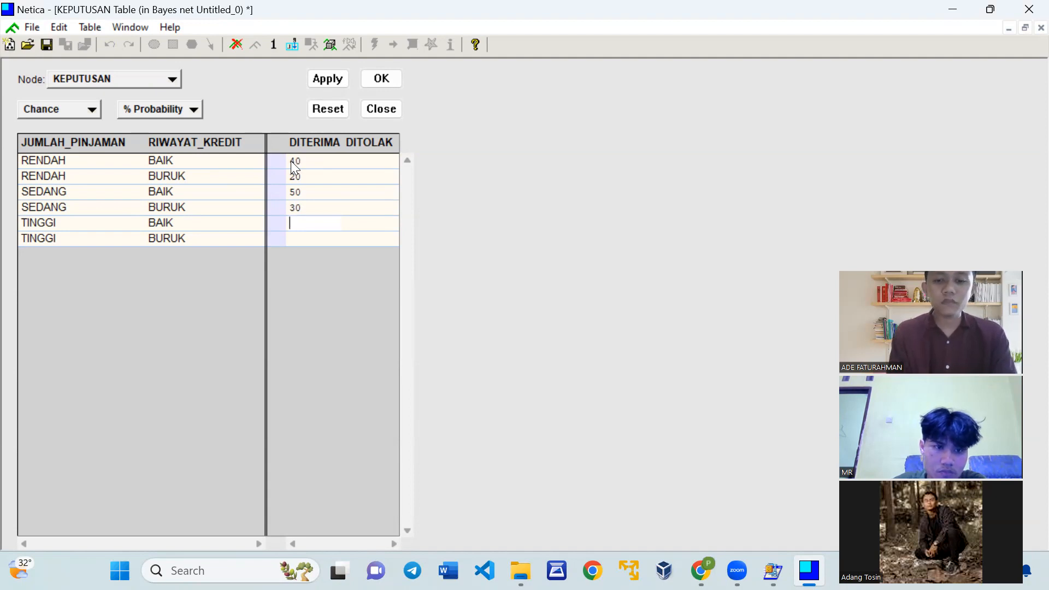
pyautogui.write('70')
pyautogui.press('Return')
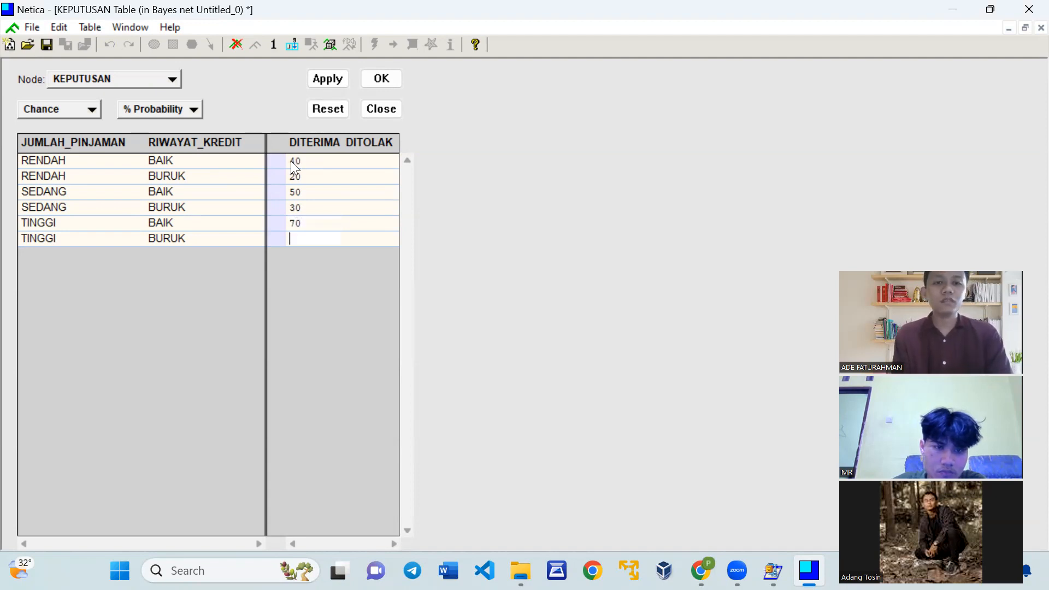
pyautogui.write('60')
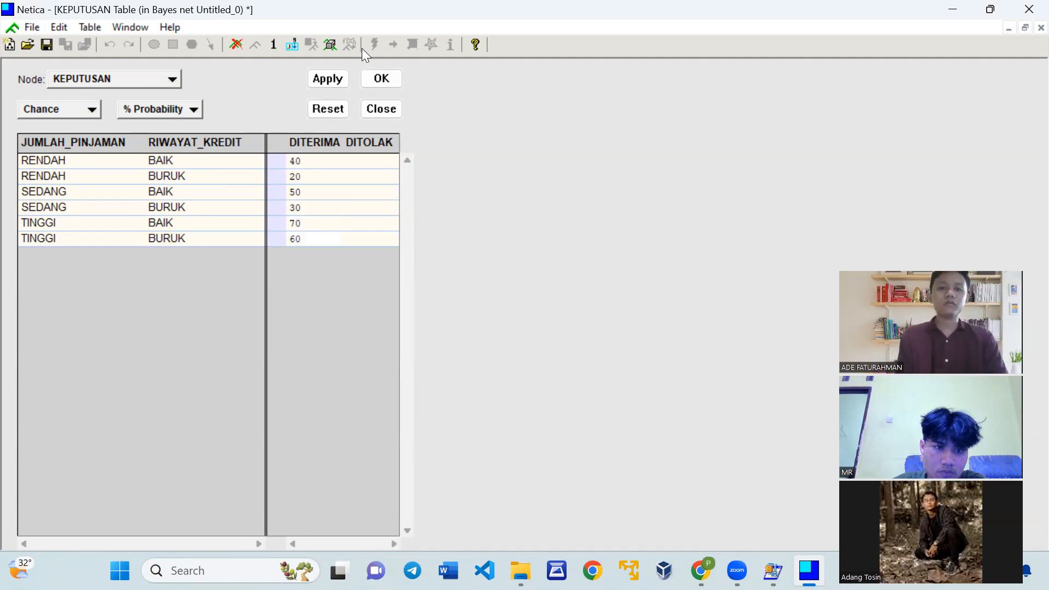
# Apply the KEPUTUSAN table with the missing DITOLAK probabilities filled in automatically, then close it and compile the network
pyautogui.click(325, 78)
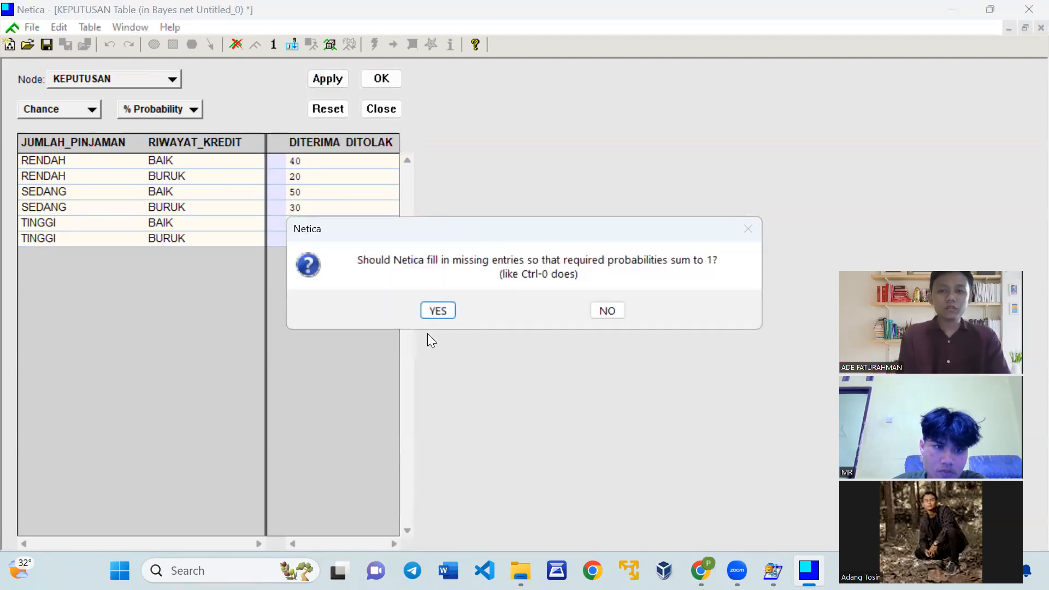
pyautogui.click(440, 310)
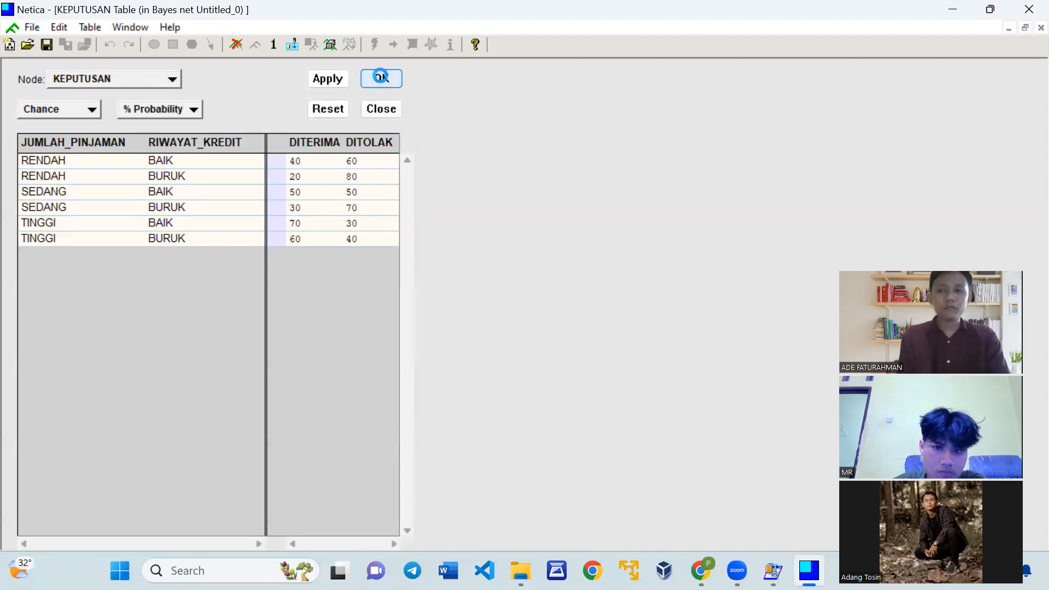
pyautogui.click(381, 79)
pyautogui.click(376, 47)
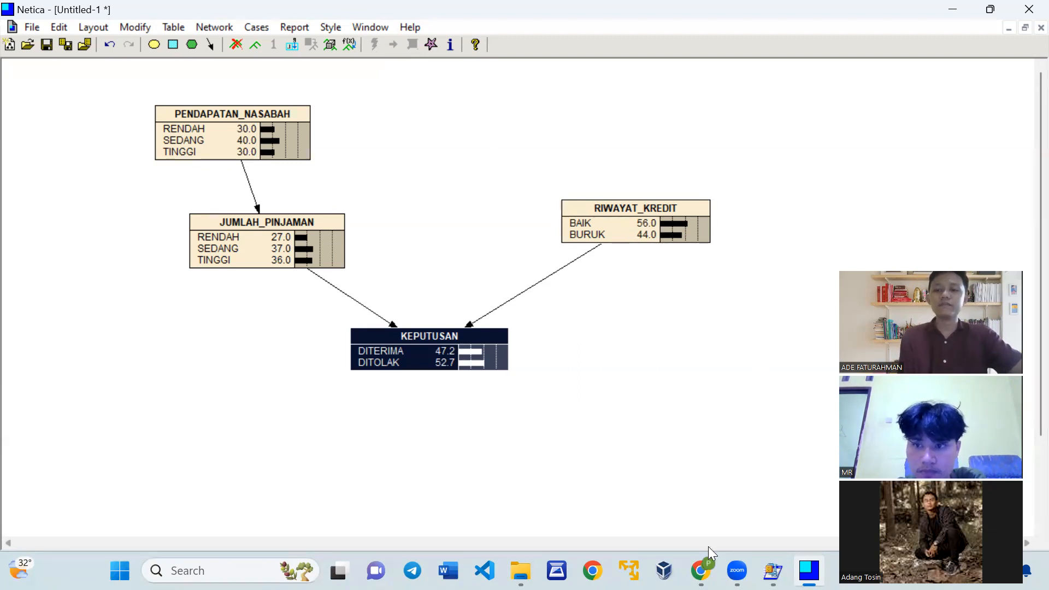
# Switch to Chrome and show the Blue Futuristic Technology Pitch Deck Presentation PDF in full-screen mode
pyautogui.click(701, 571)
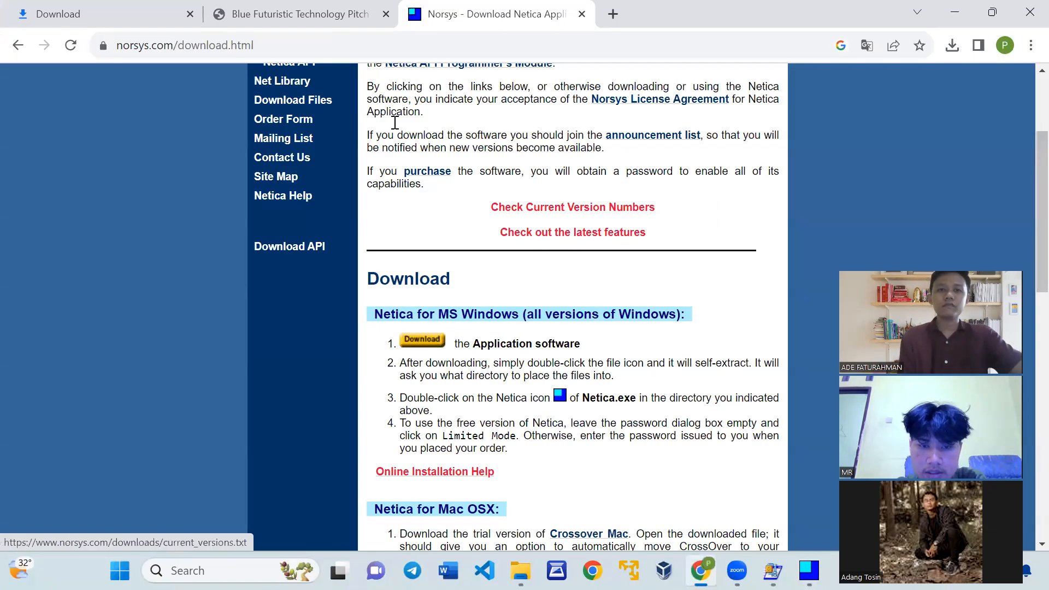
pyautogui.click(318, 22)
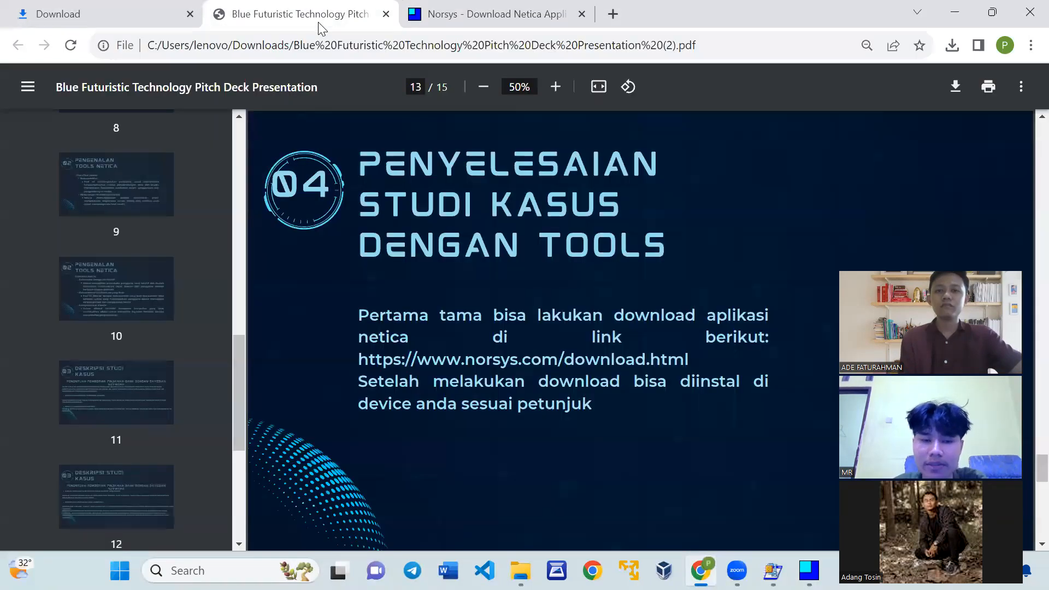
pyautogui.click(1020, 86)
pyautogui.click(951, 195)
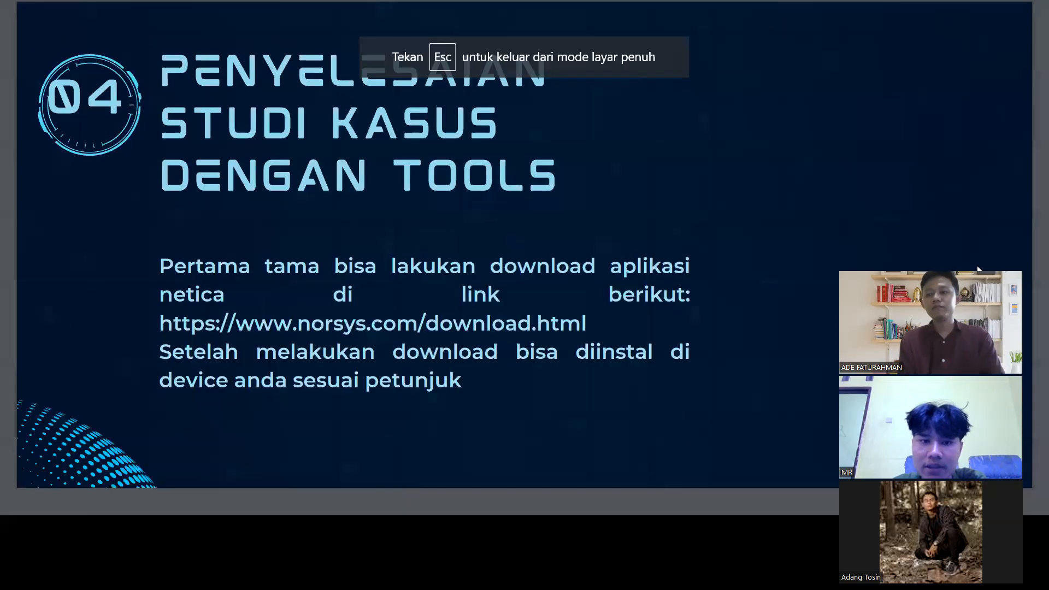
# Move the floating meeting video panel higher, reduce it to a single speaker, and advance the presentation to the KESIMPULAN slide
pyautogui.moveTo(966, 270); pyautogui.dragTo(976, 41)
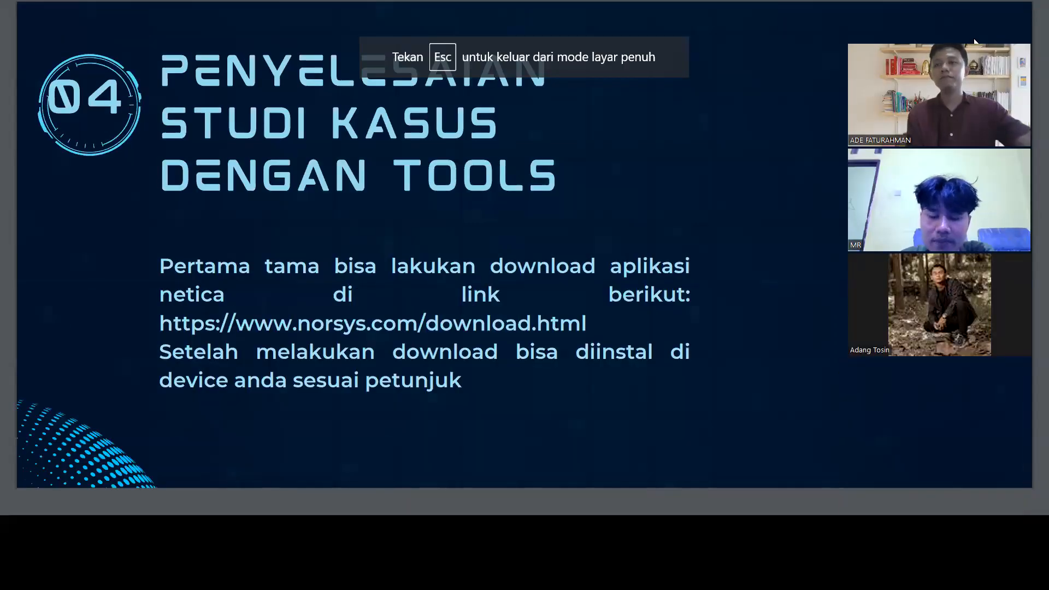
pyautogui.click(976, 40)
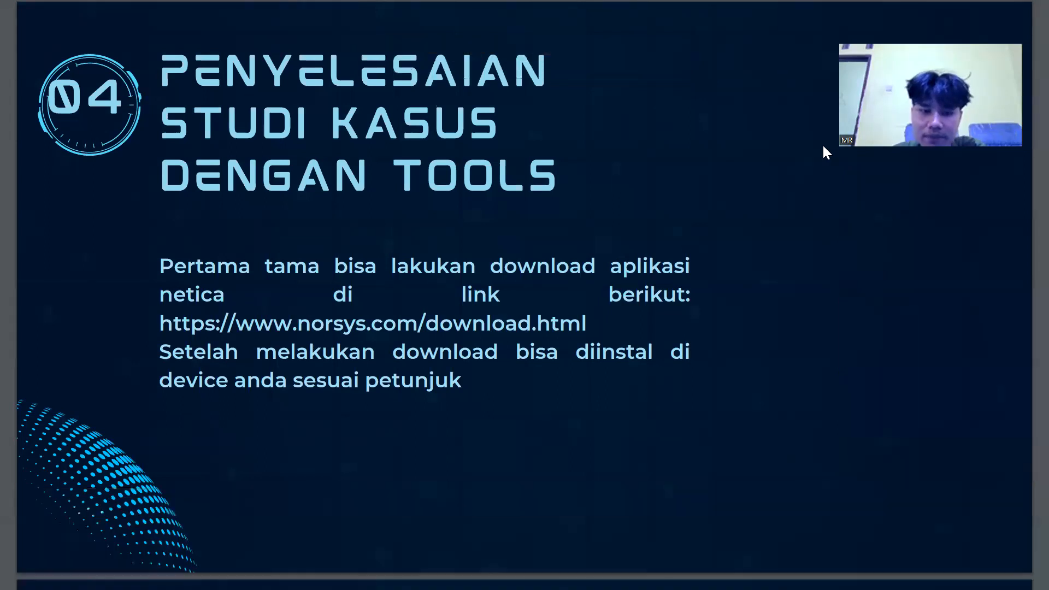
pyautogui.press('Right')
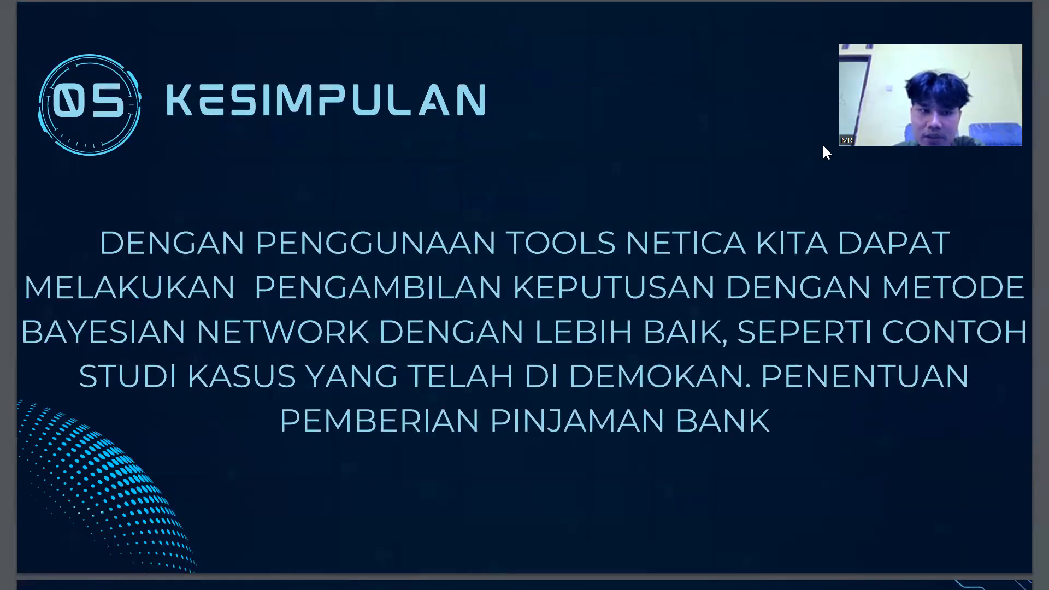